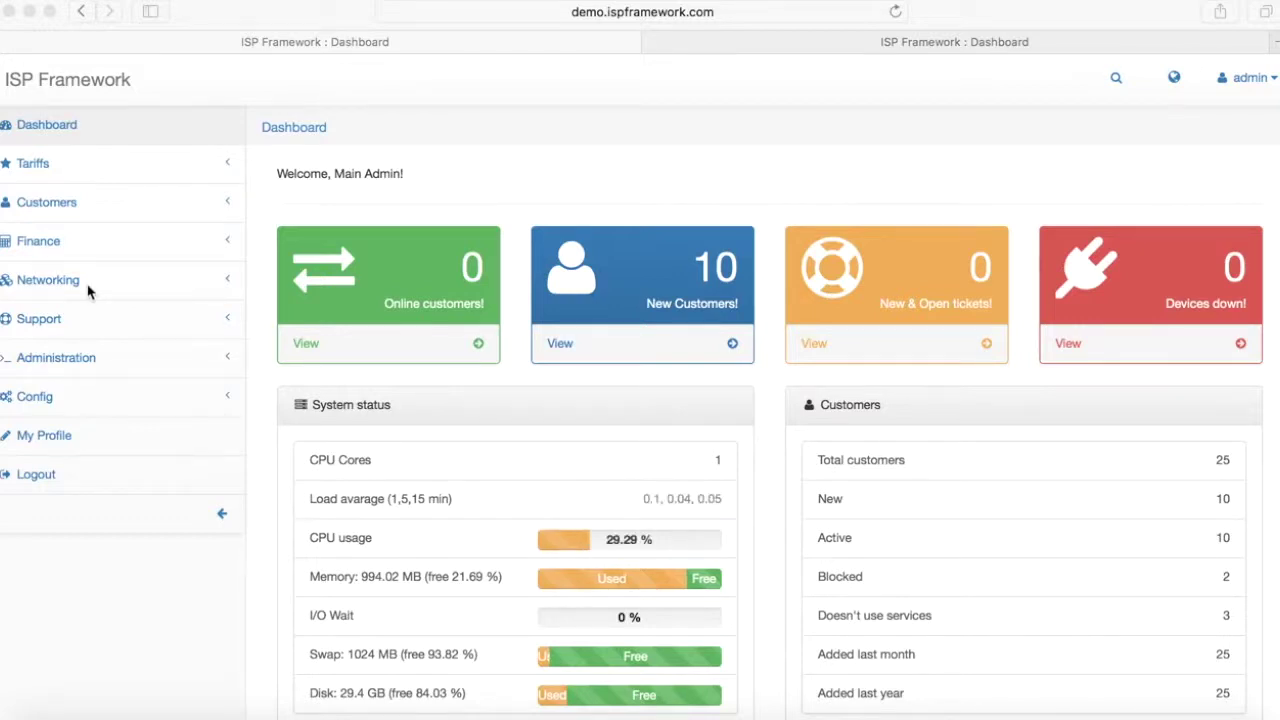
# Step: Open the form for adding a new monitoring device under Networking
pyautogui.click(87, 290)
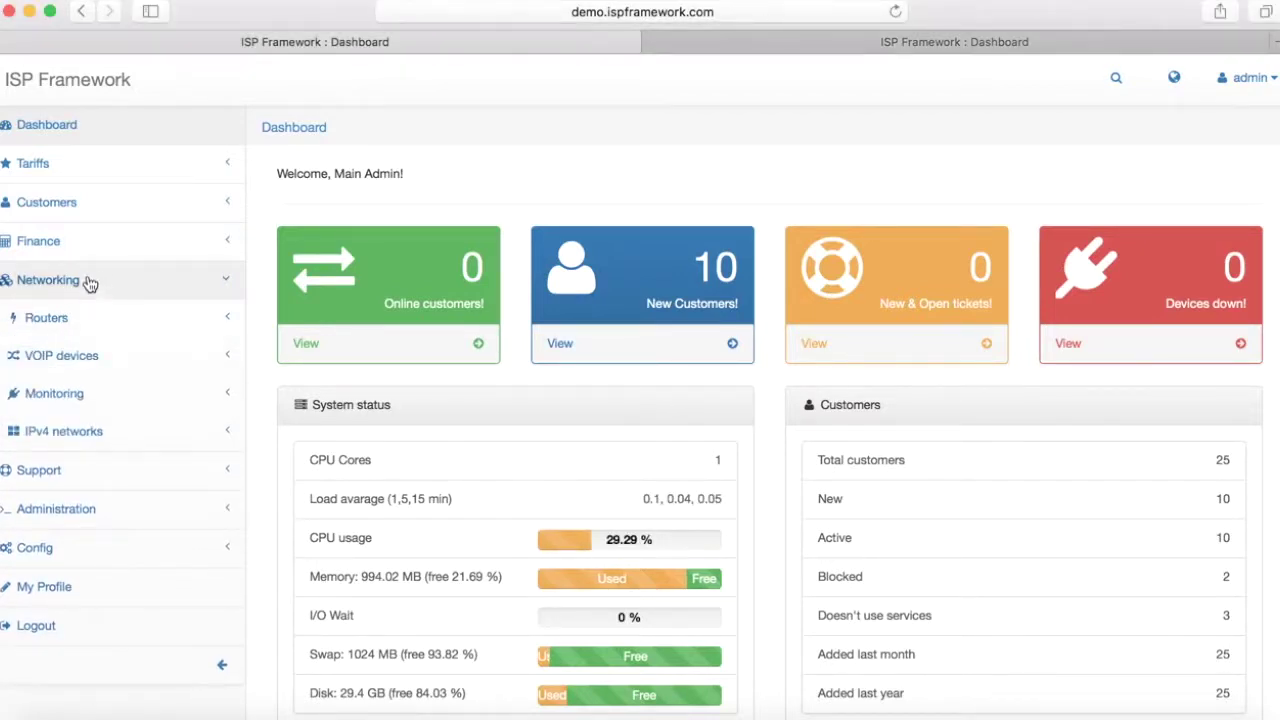
pyautogui.click(106, 397)
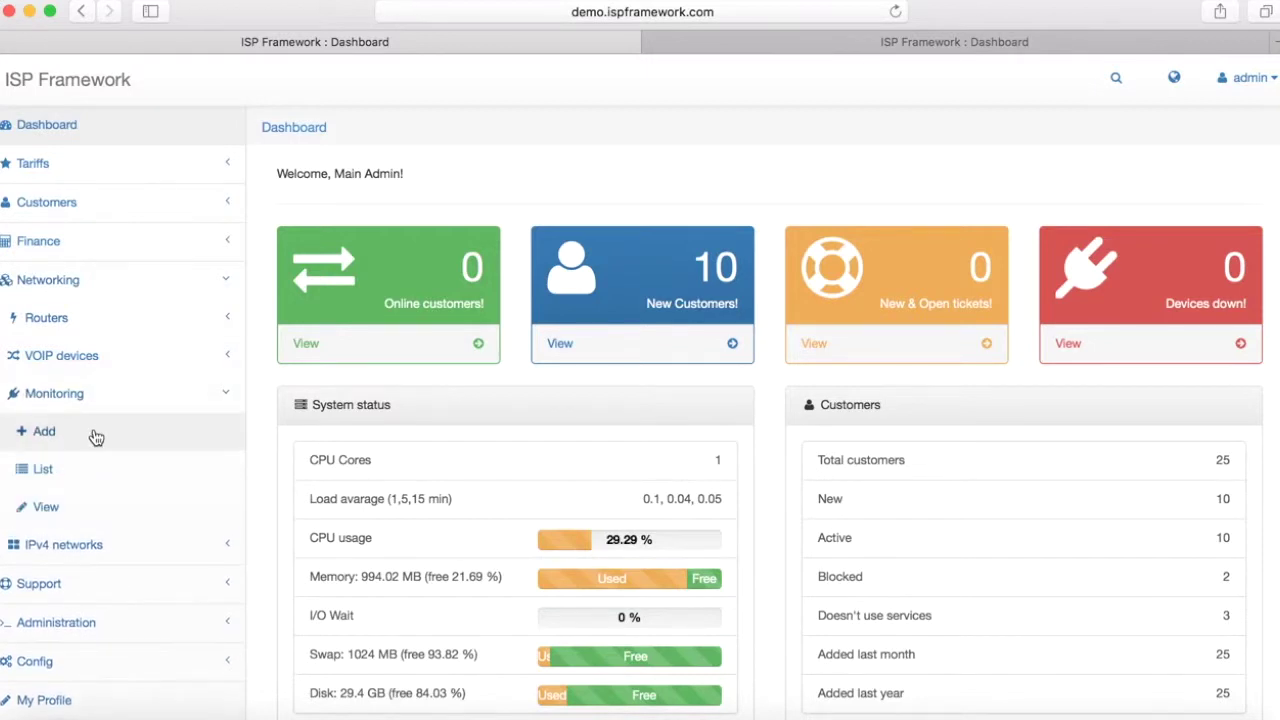
pyautogui.click(95, 436)
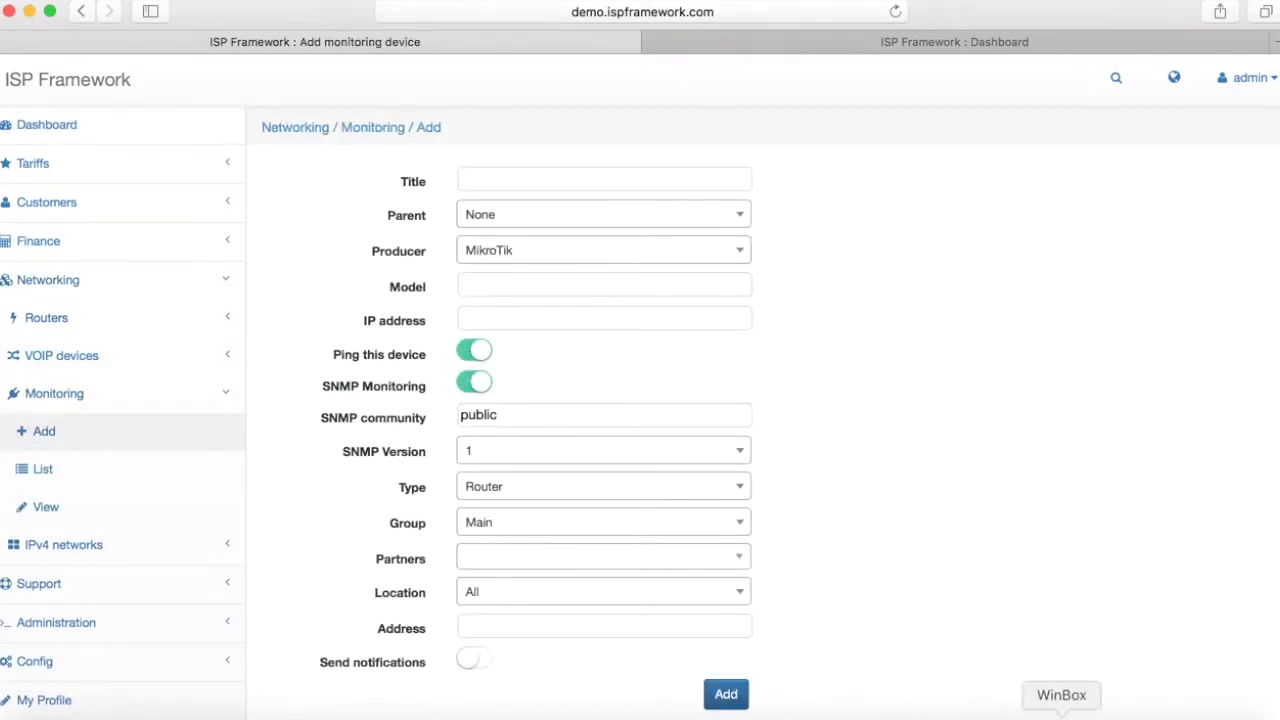
# Step: Copy the router address 109.205.244.135 from WinBox and paste it into the Title of the new monitoring device
pyautogui.click(1057, 716)
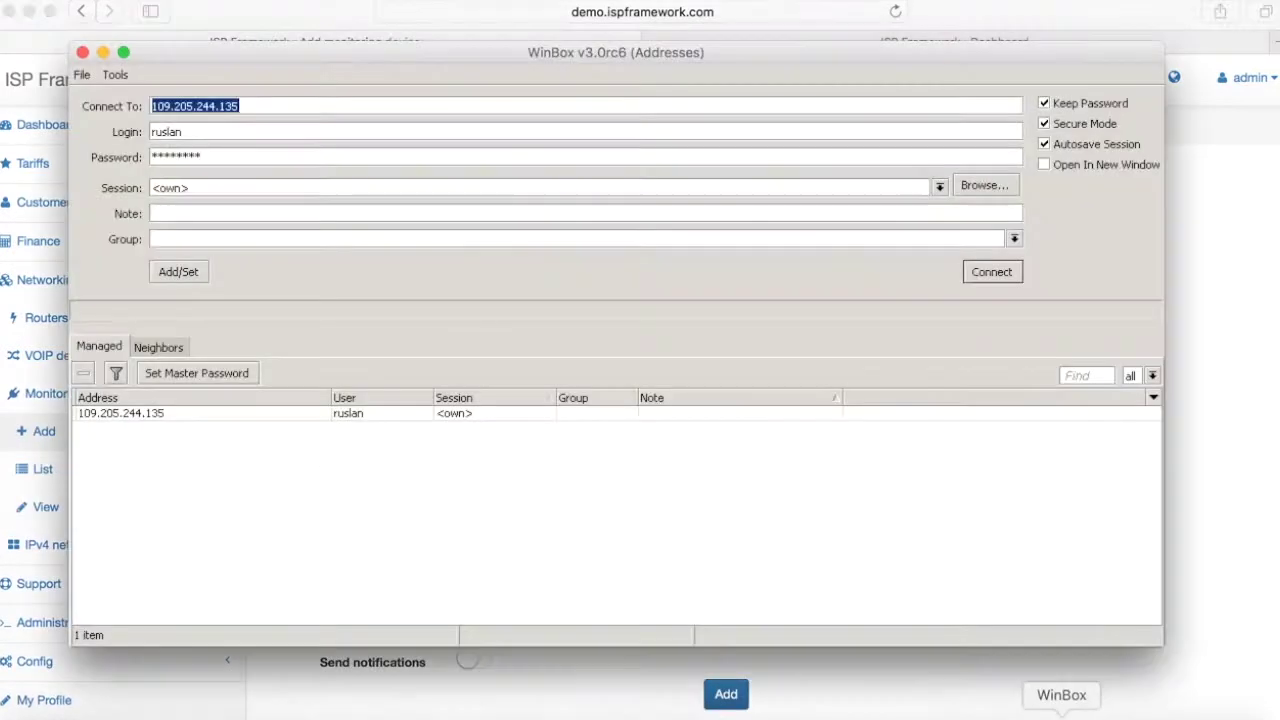
pyautogui.rightClick(206, 106)
pyautogui.click(251, 137)
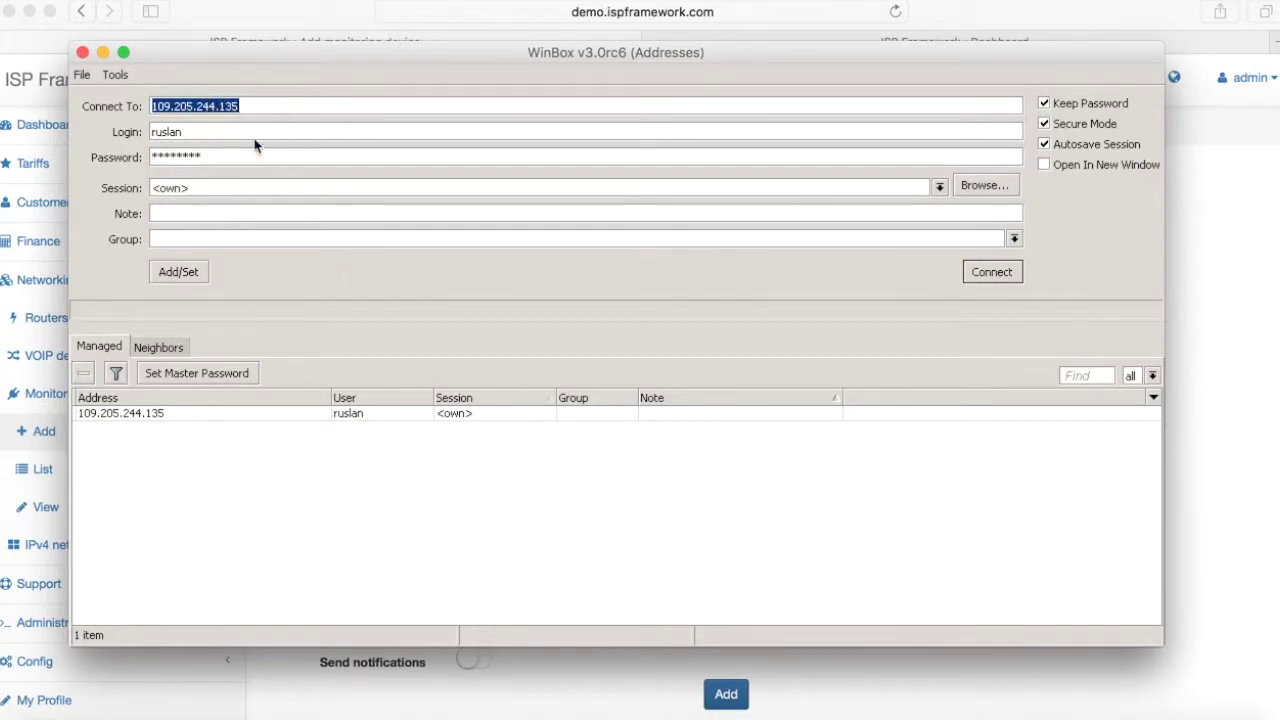
pyautogui.click(1213, 270)
pyautogui.click(548, 176)
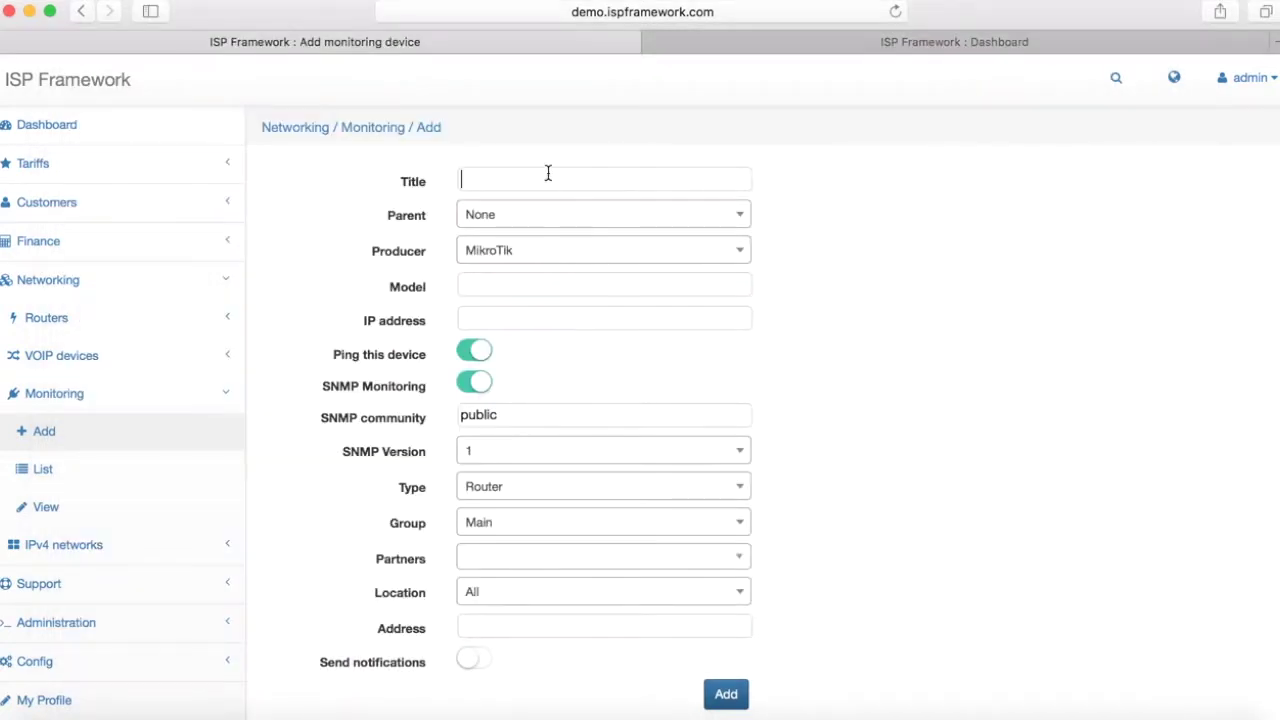
pyautogui.press('super+v')
# Step: Enter "In cloud" as the model of the monitoring device
pyautogui.click(529, 284)
pyautogui.write('In cloud')
pyautogui.press('Tab')
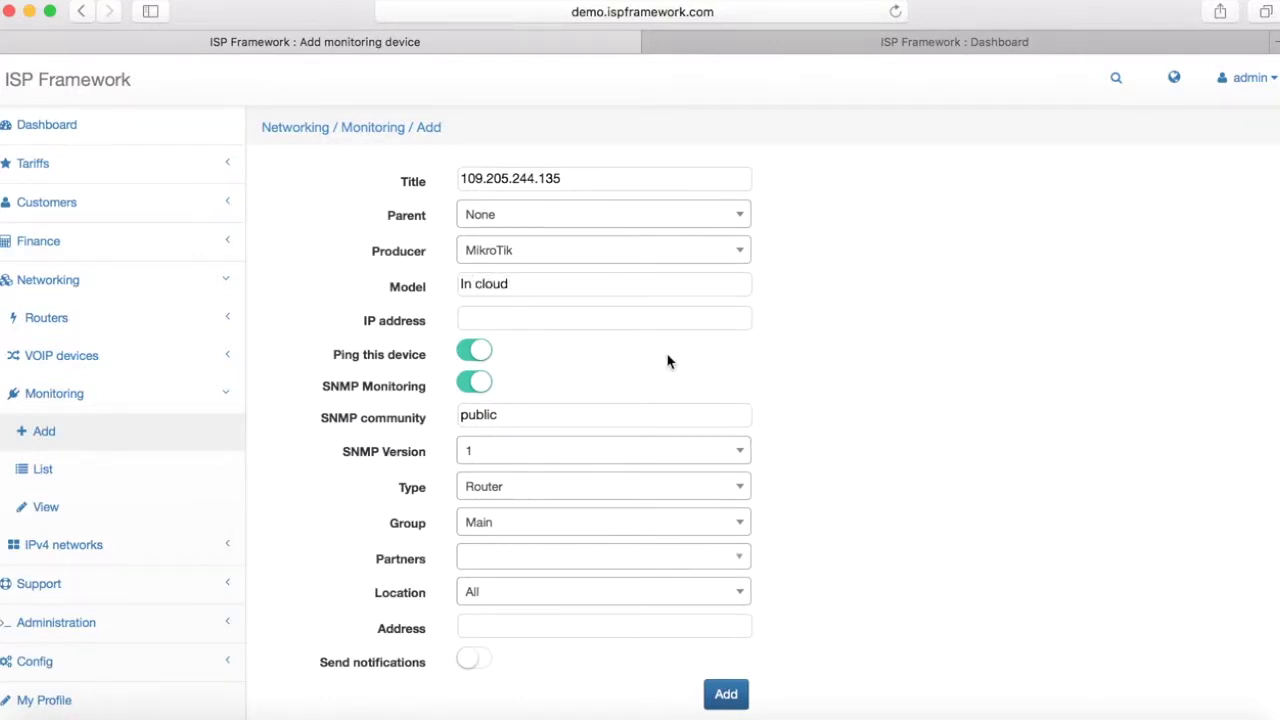
# Step: Move the address 109.205.244.135 from the title to the IP address field and title the device "Test MikroTik"
pyautogui.click(602, 177)
pyautogui.press('super+a')
pyautogui.press('super+x')
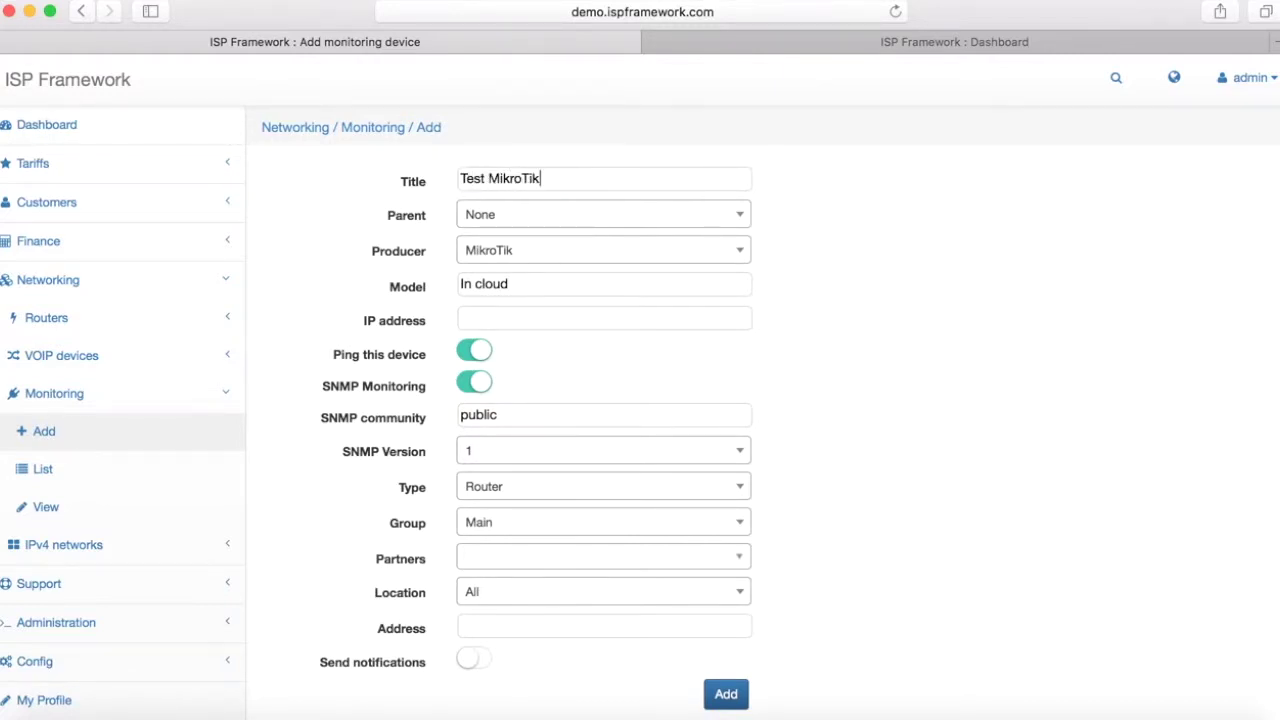
pyautogui.click(569, 320)
pyautogui.press('super+v')
# Step: Set the device's SNMP version to 2 and keep Router as its type
pyautogui.scroll(-2, 666, 349)
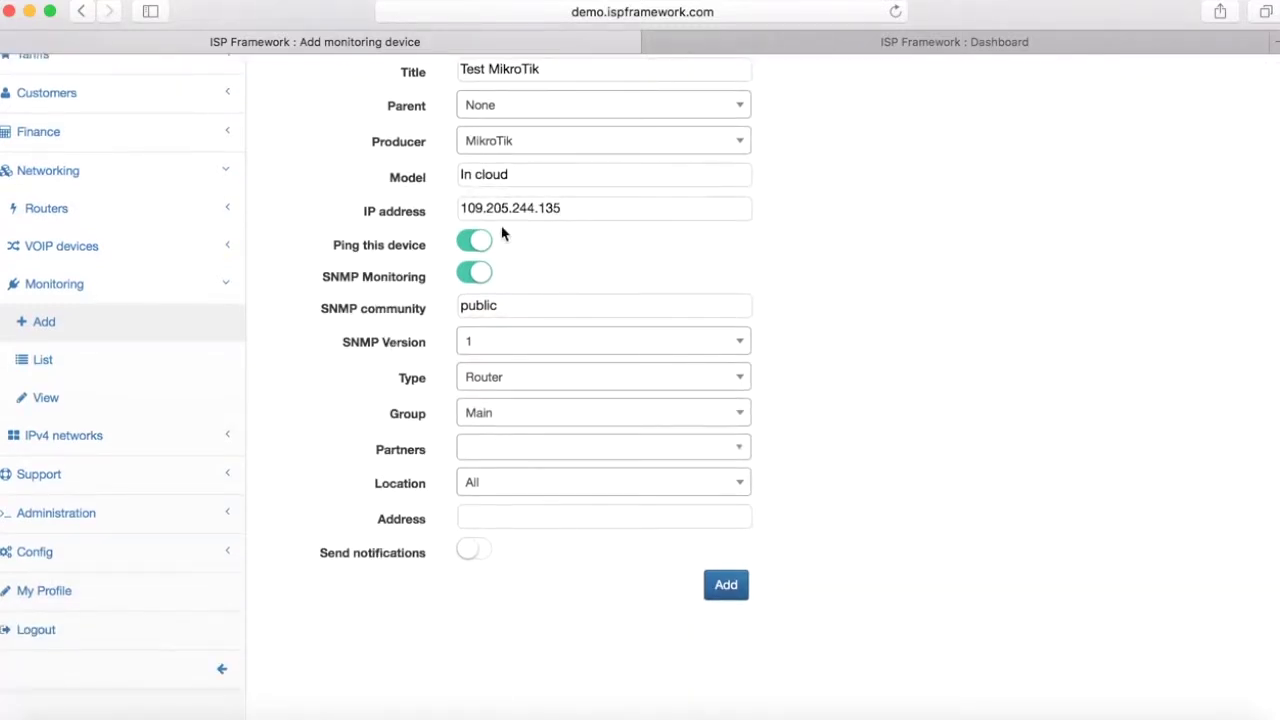
pyautogui.click(523, 360)
pyautogui.press('Down')
pyautogui.press('Return')
pyautogui.click(535, 380)
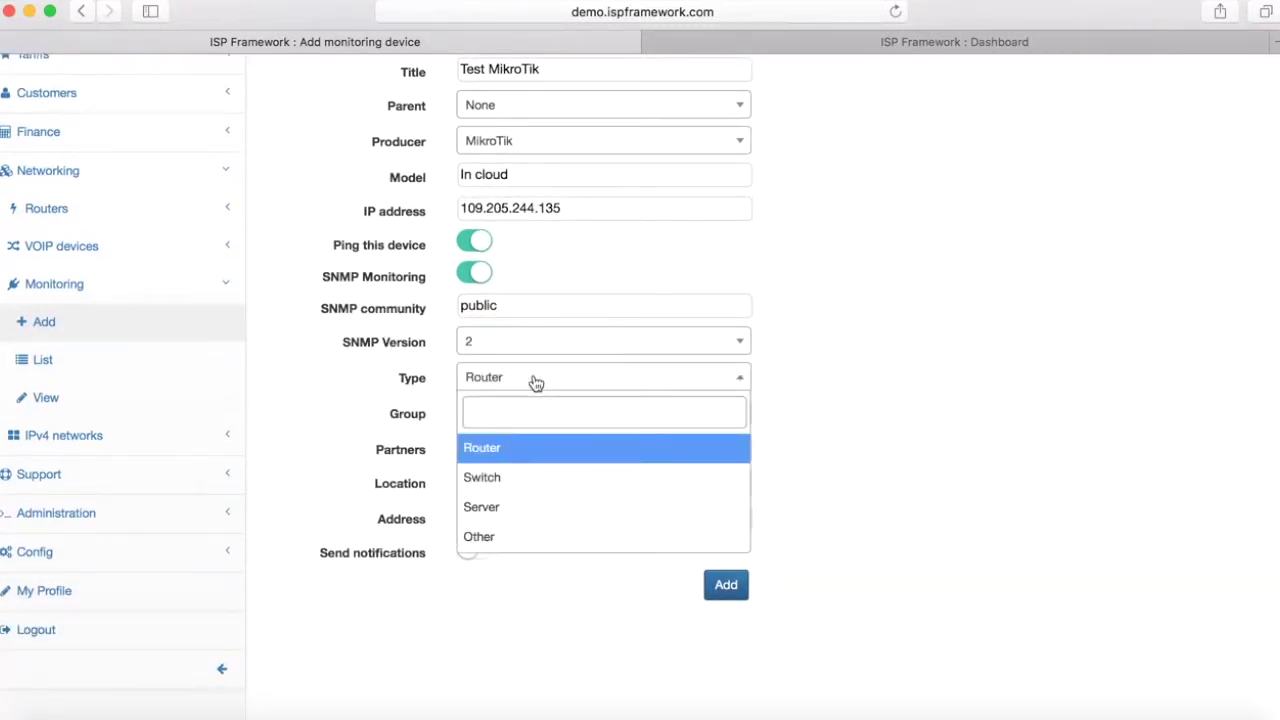
pyautogui.click(535, 383)
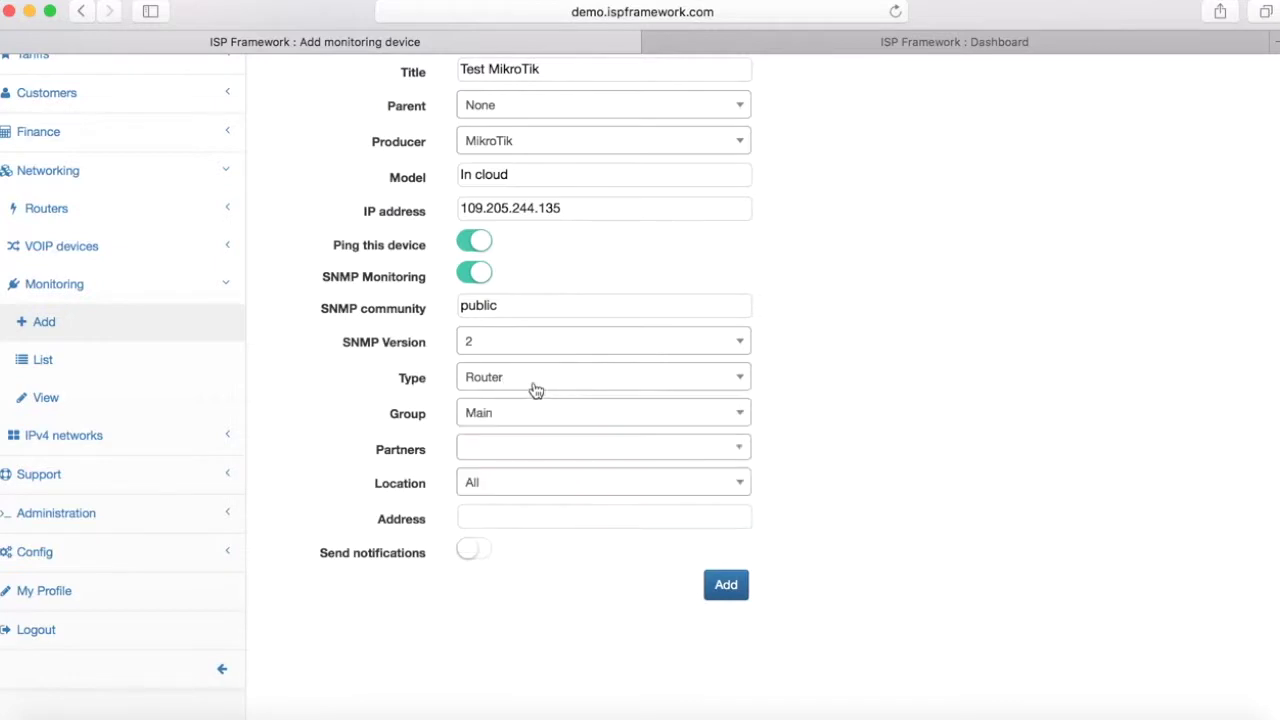
# Step: Set the device's location to Praha and its address to "Cloud"
pyautogui.click(520, 486)
pyautogui.click(497, 700)
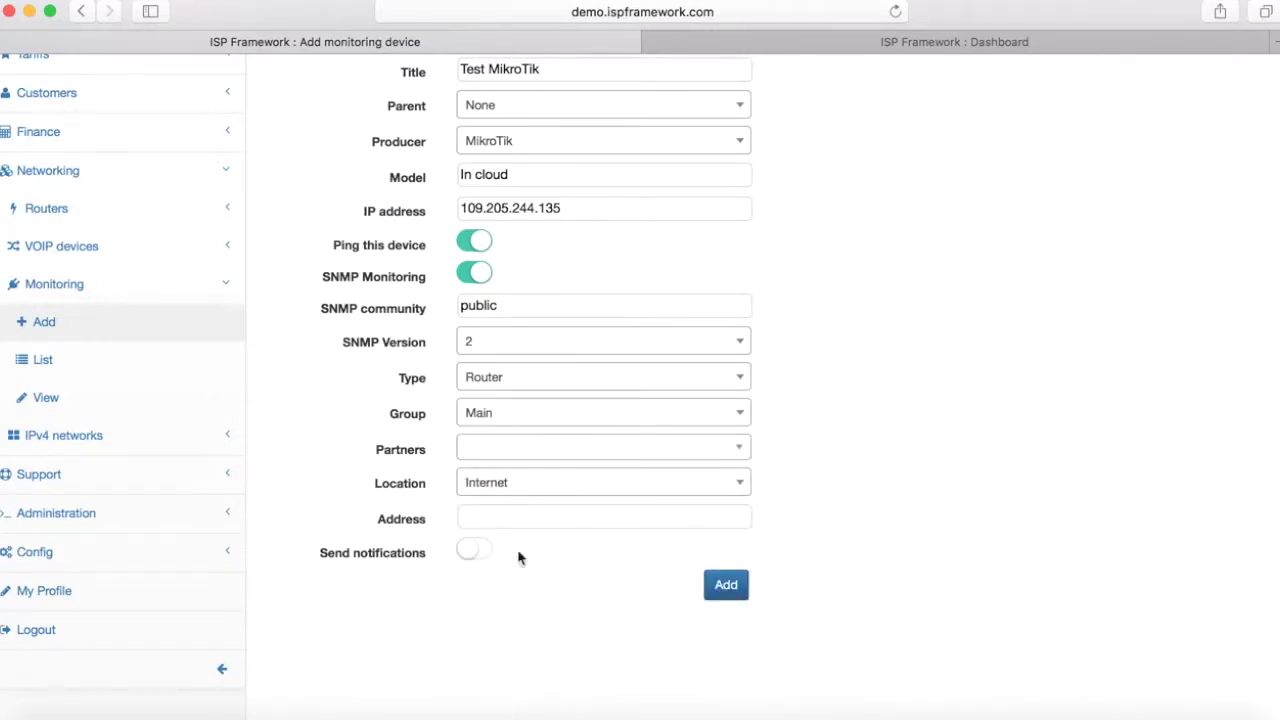
pyautogui.click(540, 494)
pyautogui.click(530, 426)
pyautogui.write('Ci')
pyautogui.write('oud')
# Step: Assign all partners to the device and add it to monitoring
pyautogui.click(730, 586)
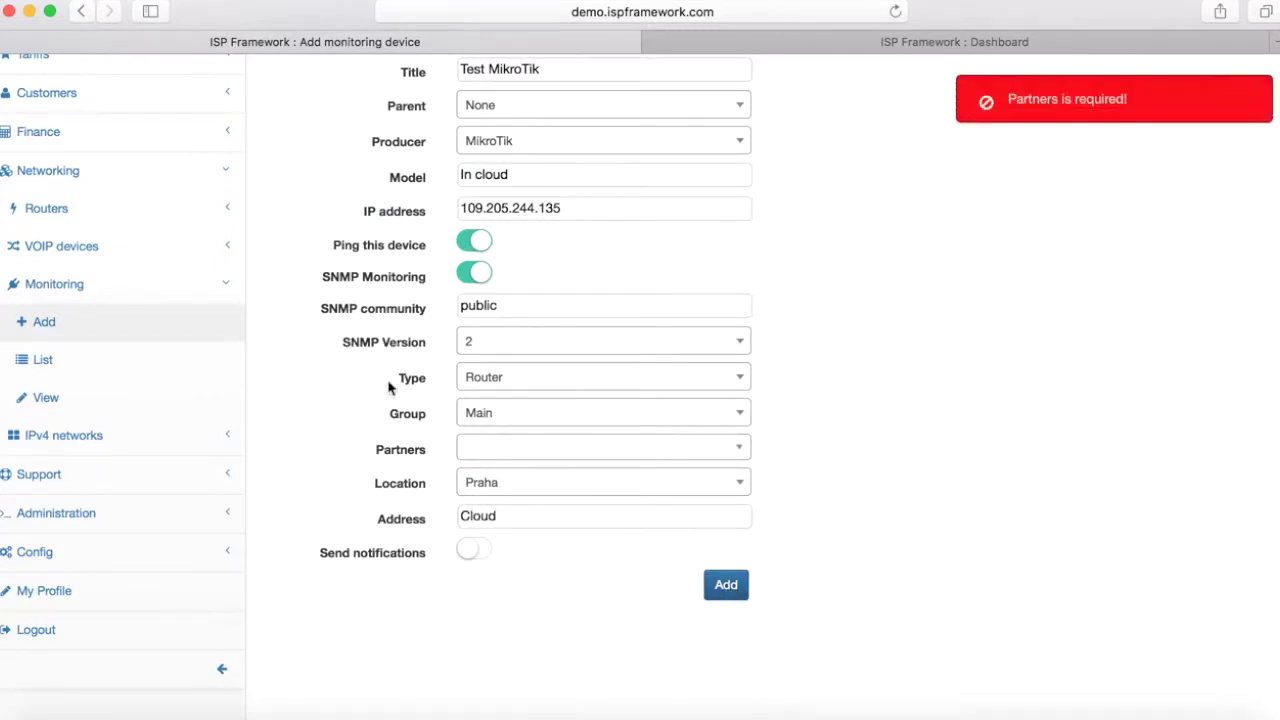
pyautogui.click(589, 451)
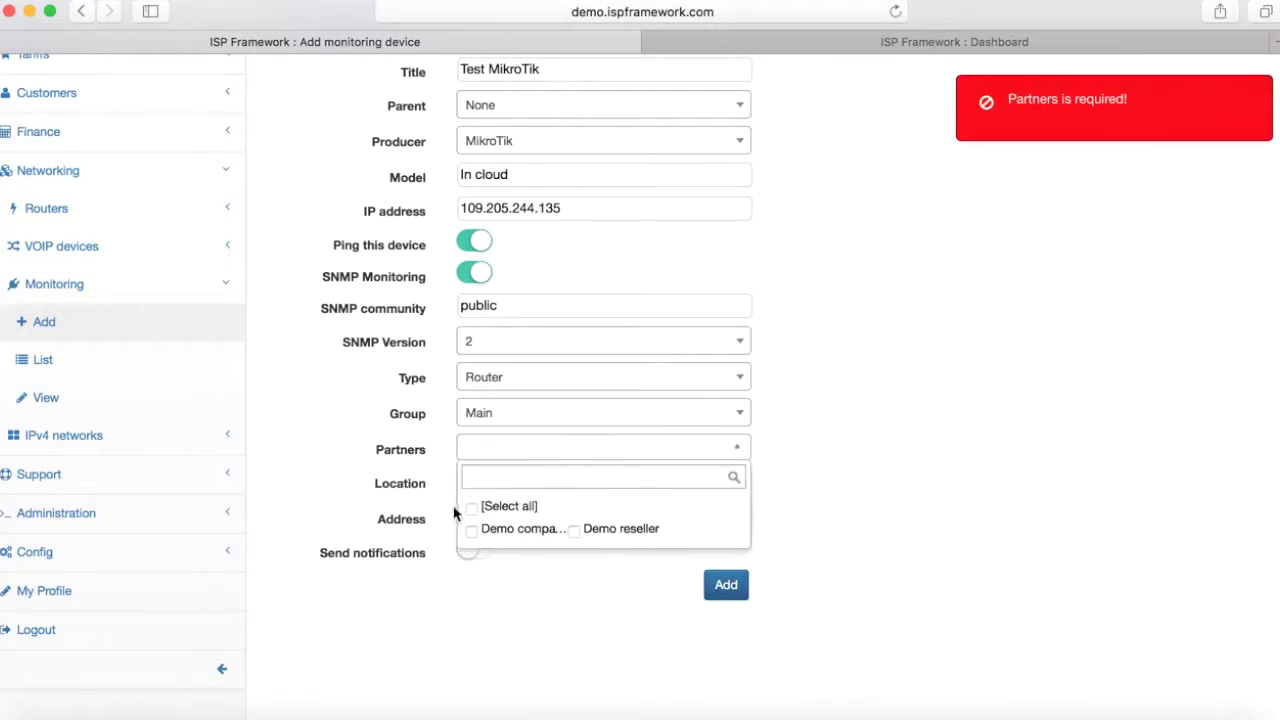
pyautogui.click(473, 507)
pyautogui.click(880, 526)
pyautogui.click(726, 586)
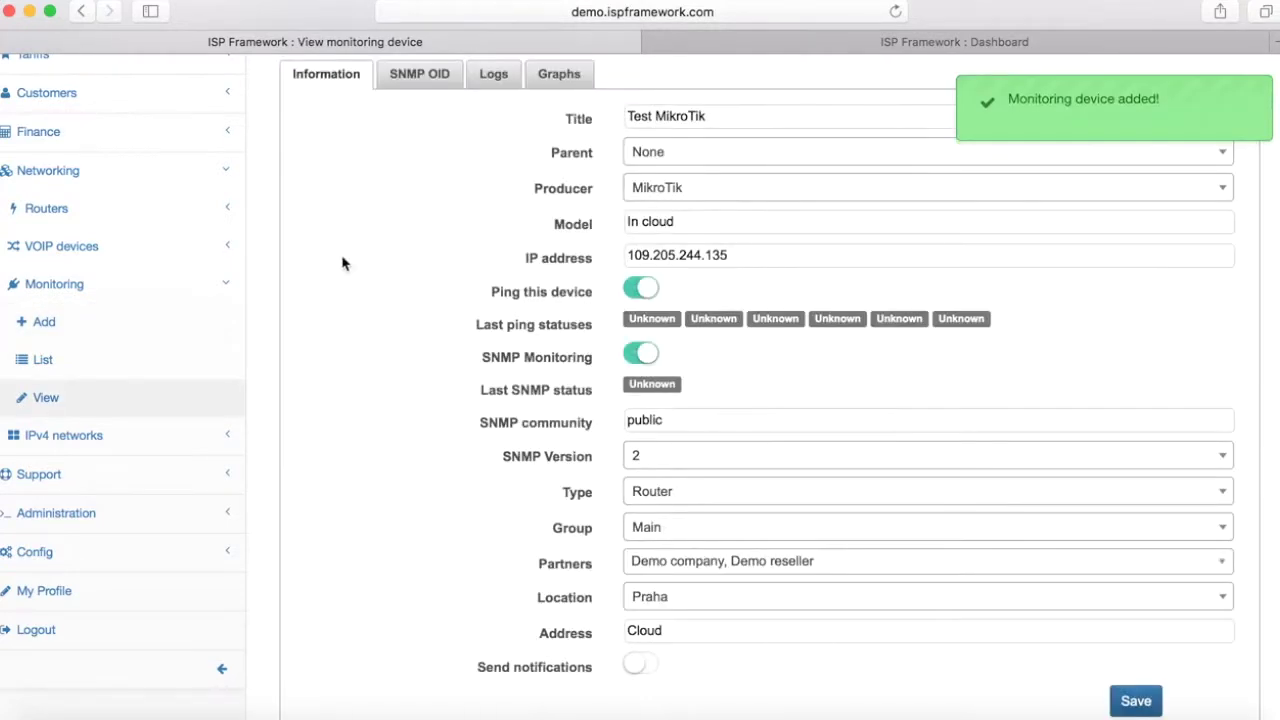
# Step: Open SNMPWalk from the SNMP OID settings of the Test MikroTik device and run it
pyautogui.scroll(2, 407, 278)
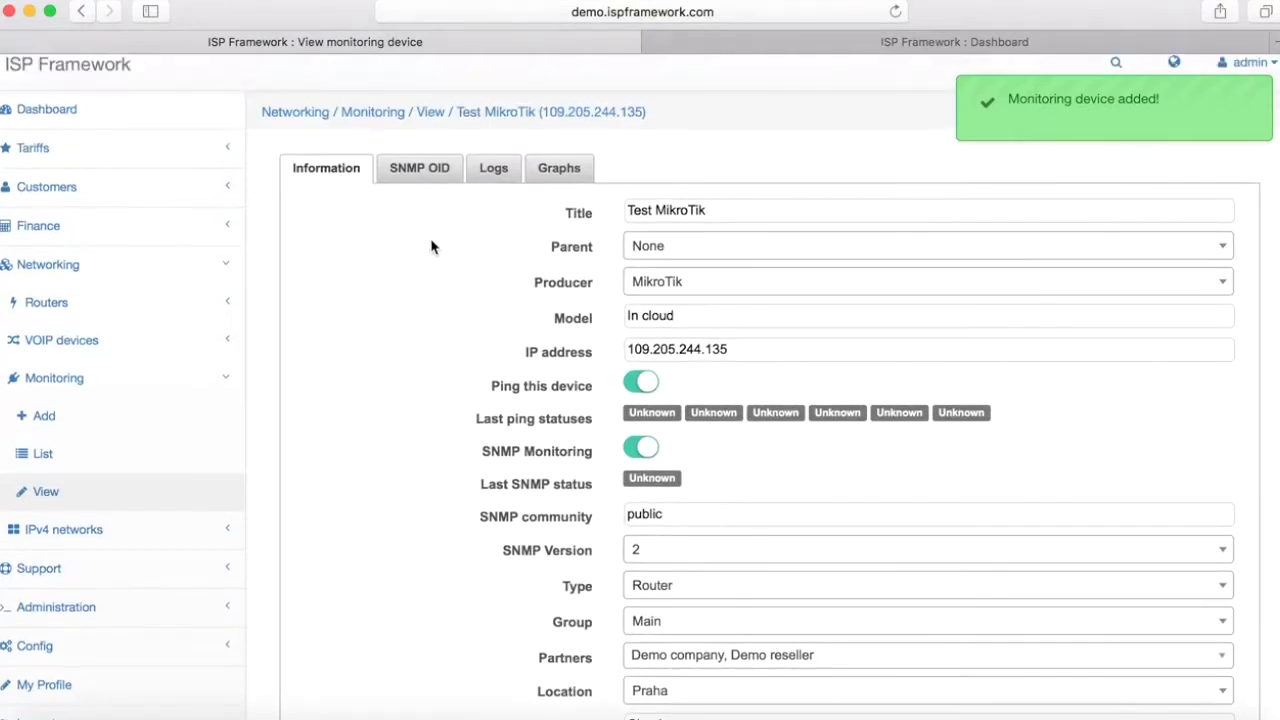
pyautogui.click(428, 166)
pyautogui.click(1018, 214)
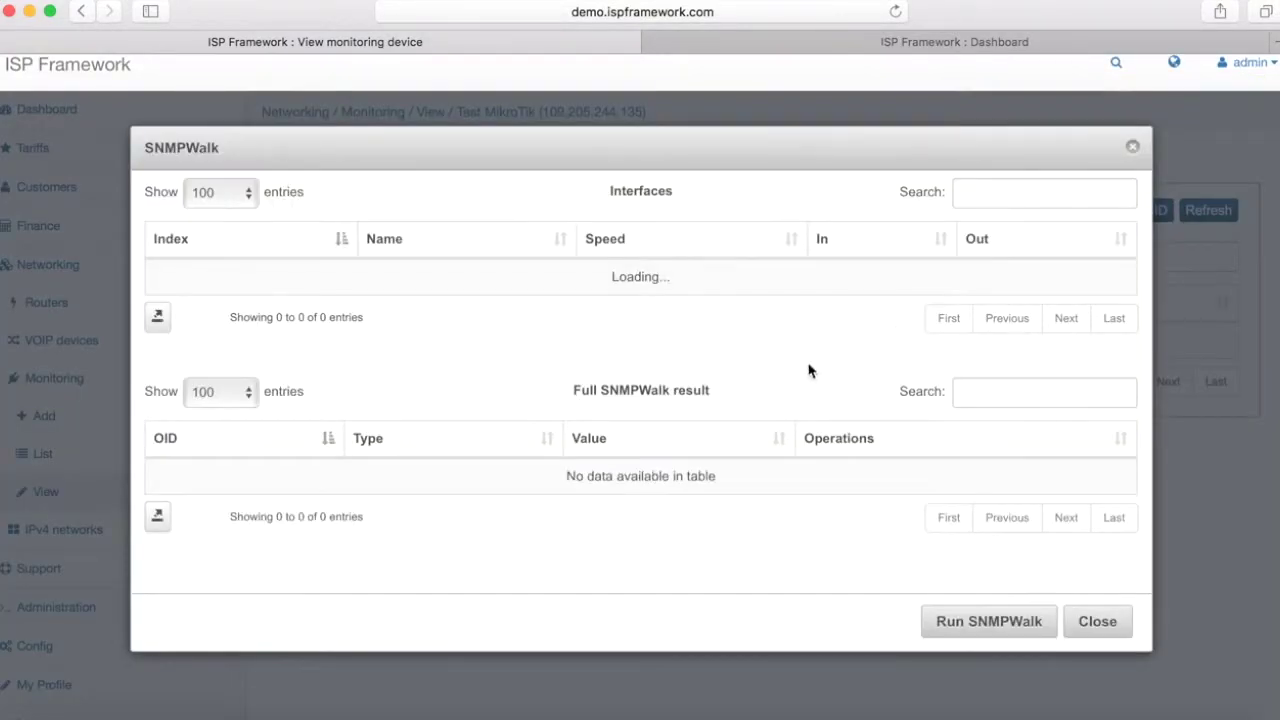
pyautogui.click(981, 619)
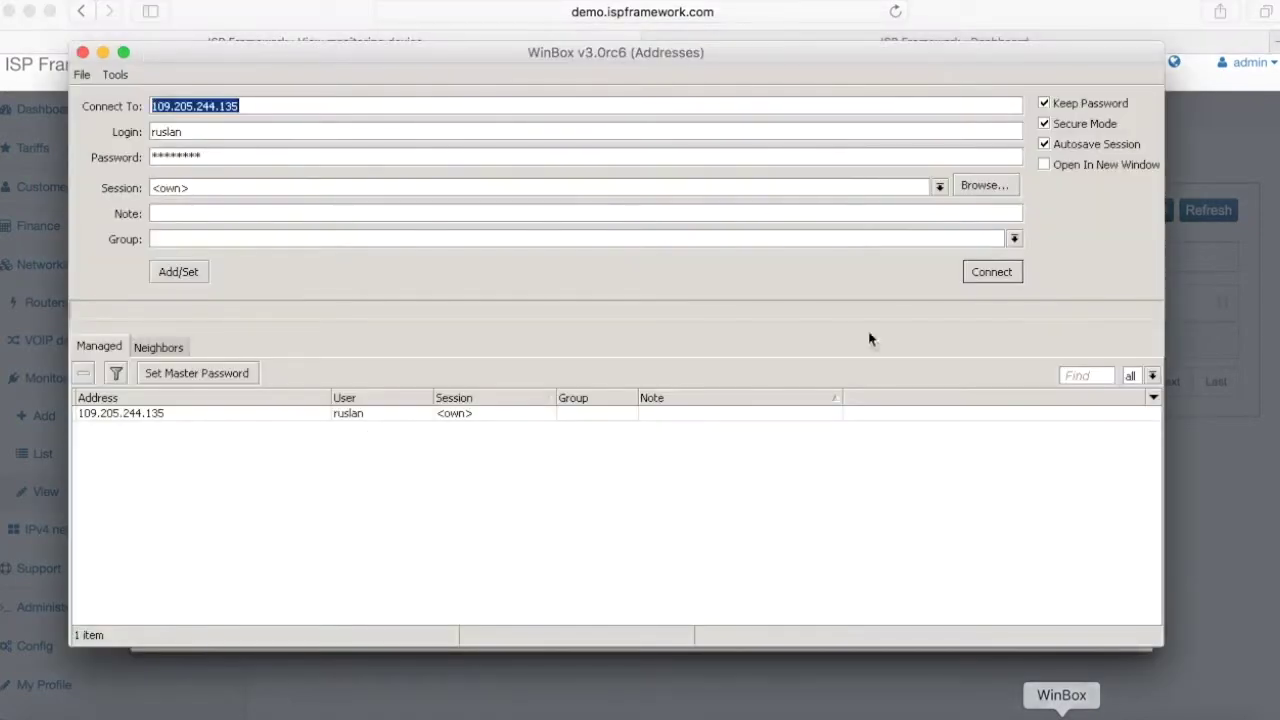
# Step: Switch to WinBox, connect to the router 109.205.244.135 and open its public SNMP community for editing
pyautogui.moveTo(811, 60); pyautogui.dragTo(834, 140)
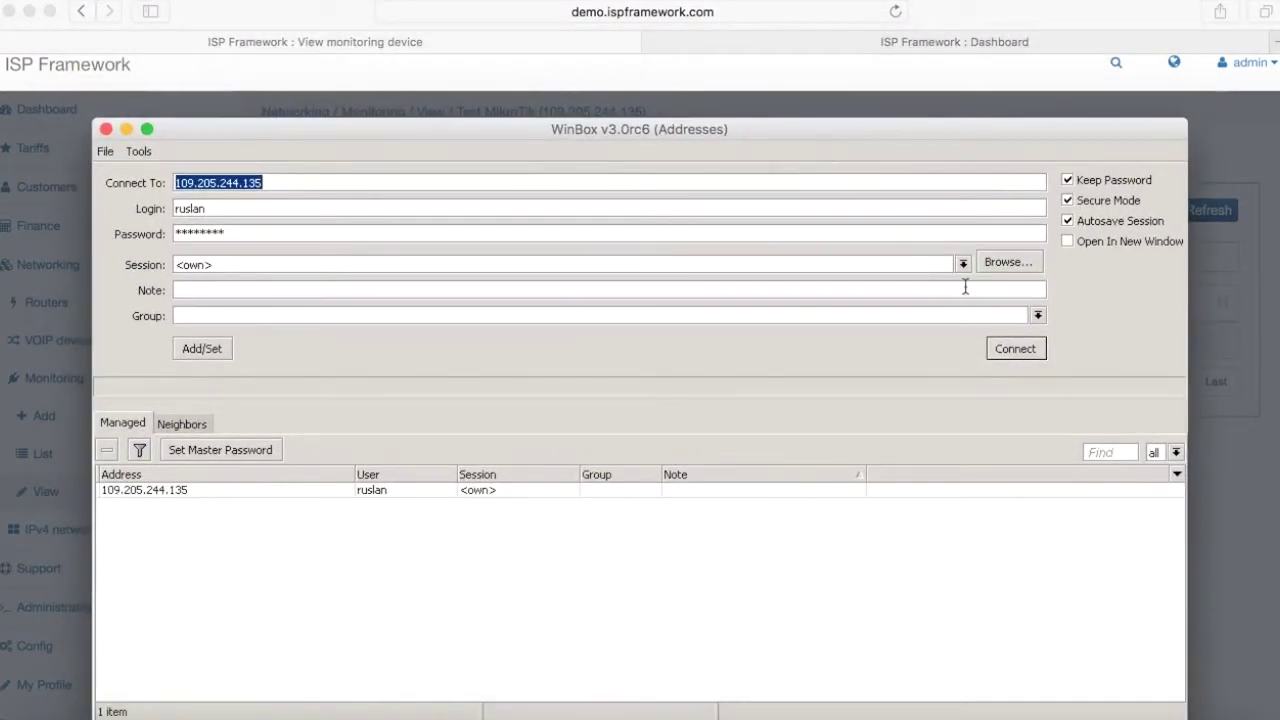
pyautogui.click(1012, 349)
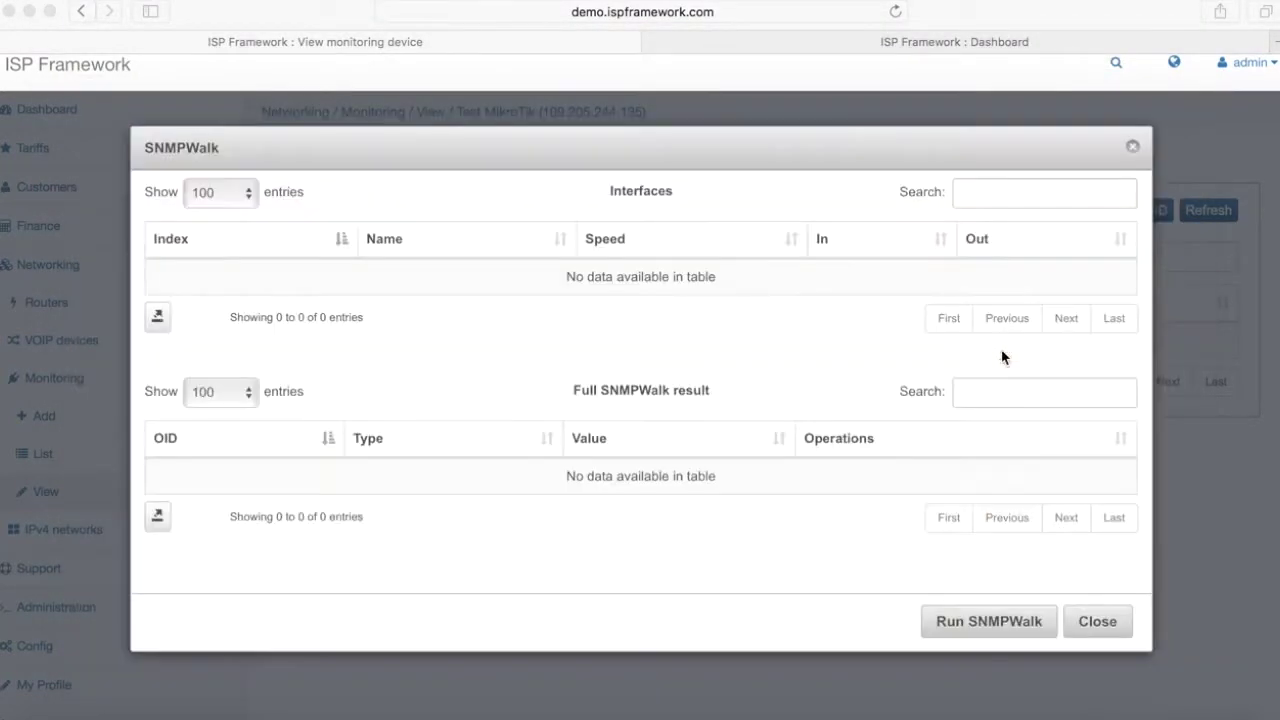
pyautogui.click(97, 283)
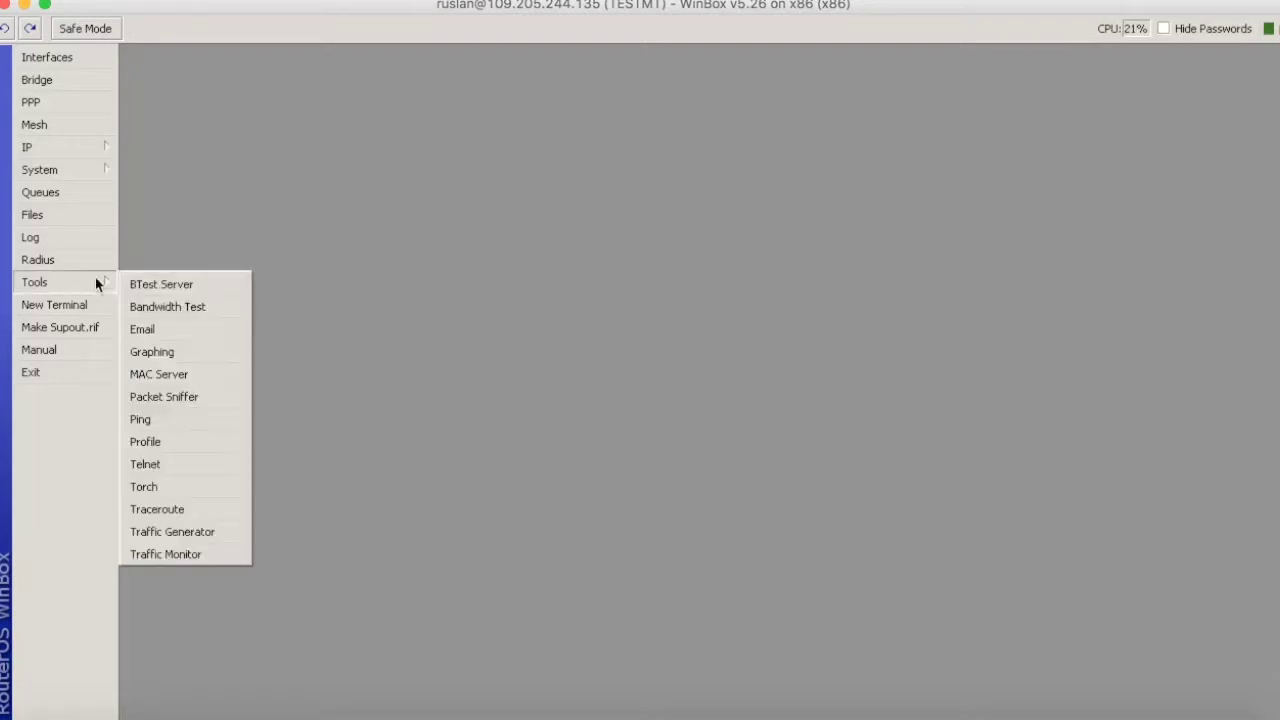
pyautogui.click(71, 147)
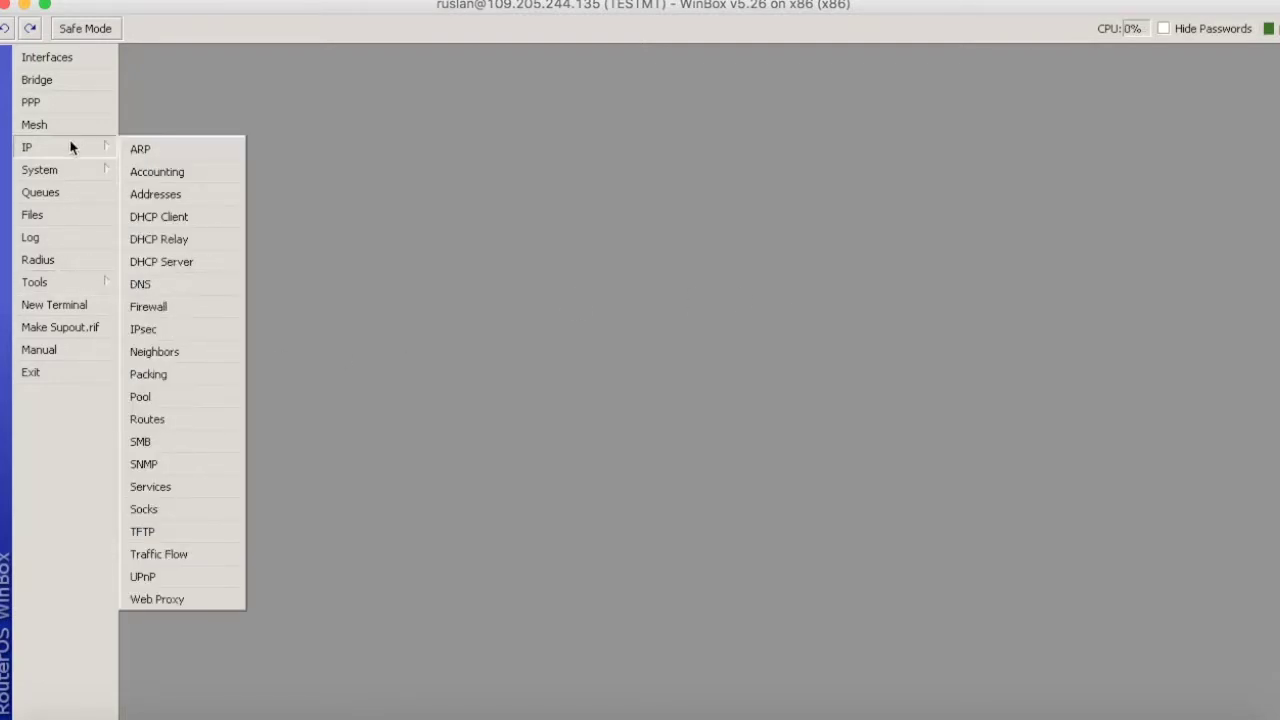
pyautogui.click(189, 463)
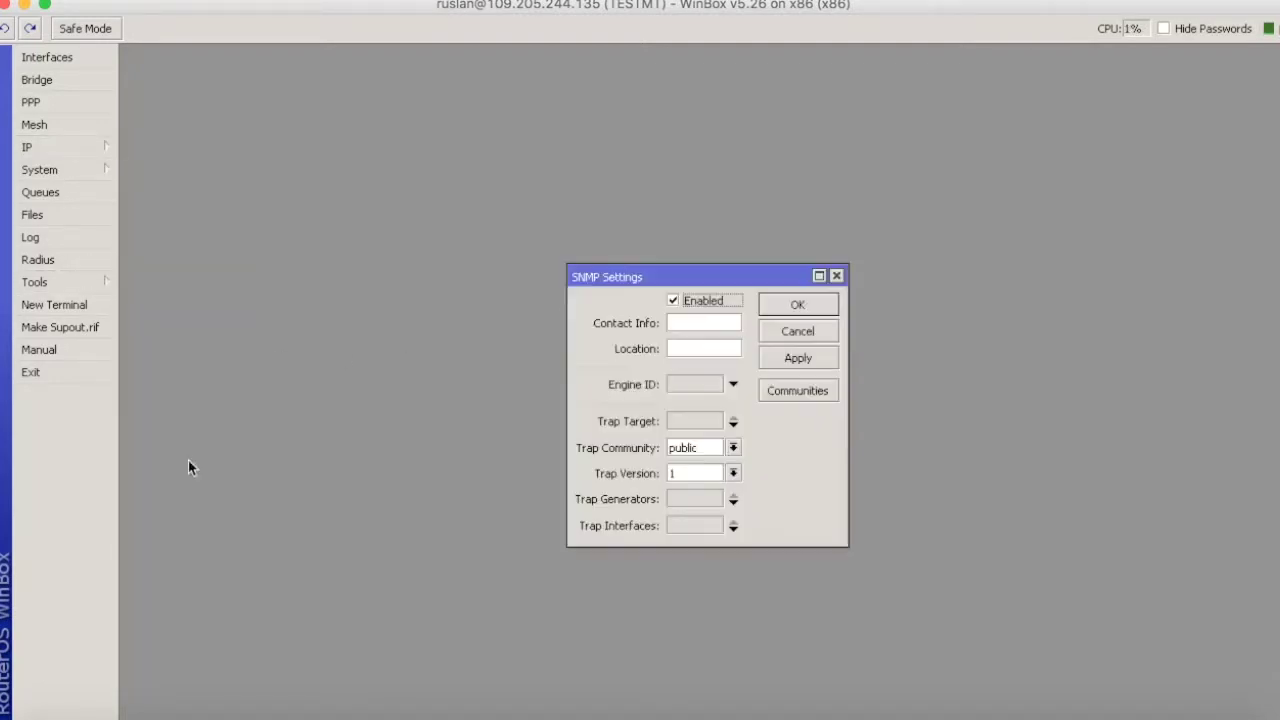
pyautogui.click(797, 390)
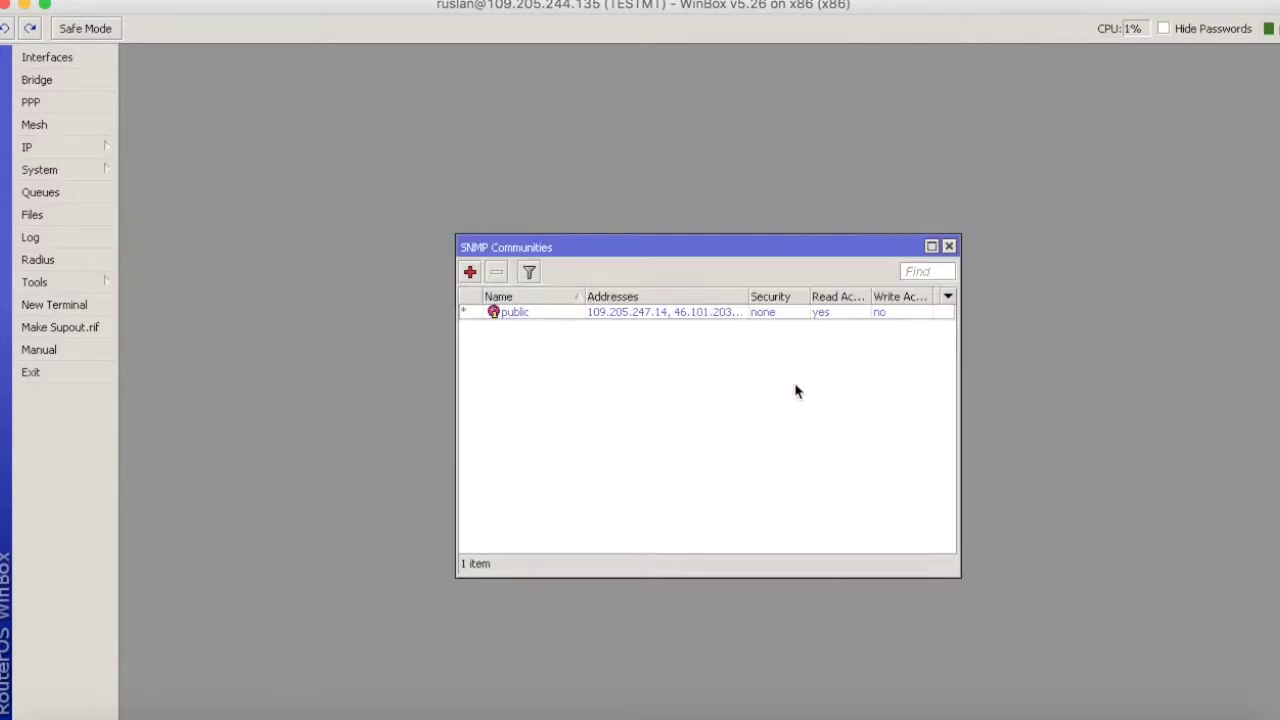
pyautogui.doubleClick(634, 312)
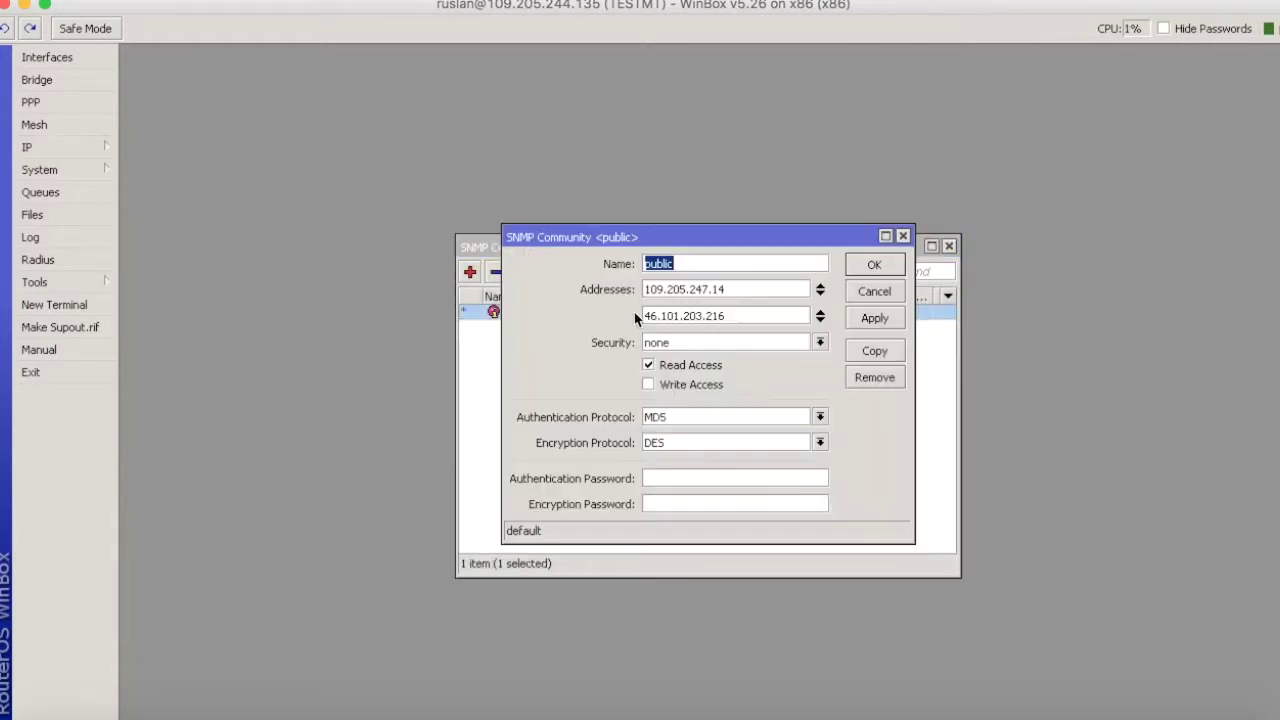
# Step: Add the demo server's address 46.101.206.56, copied from the ping output in iTerm, to the public community's allowed addresses and save
pyautogui.click(820, 316)
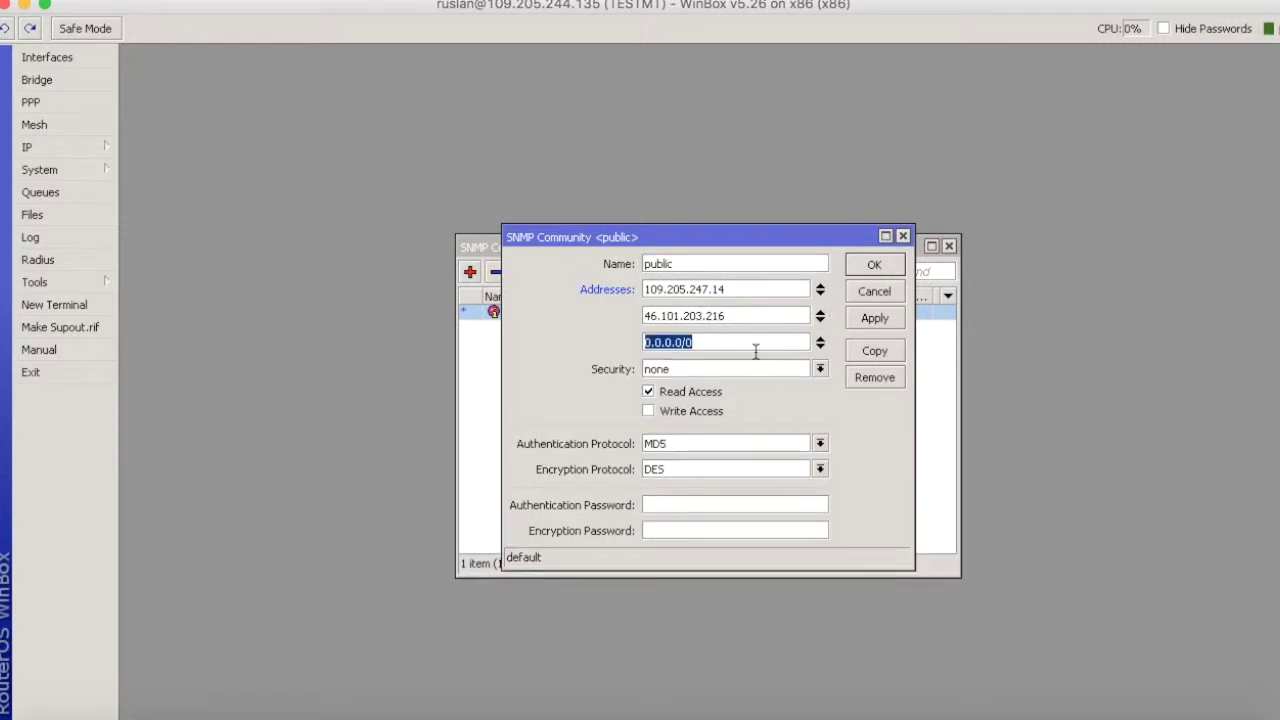
pyautogui.click(966, 710)
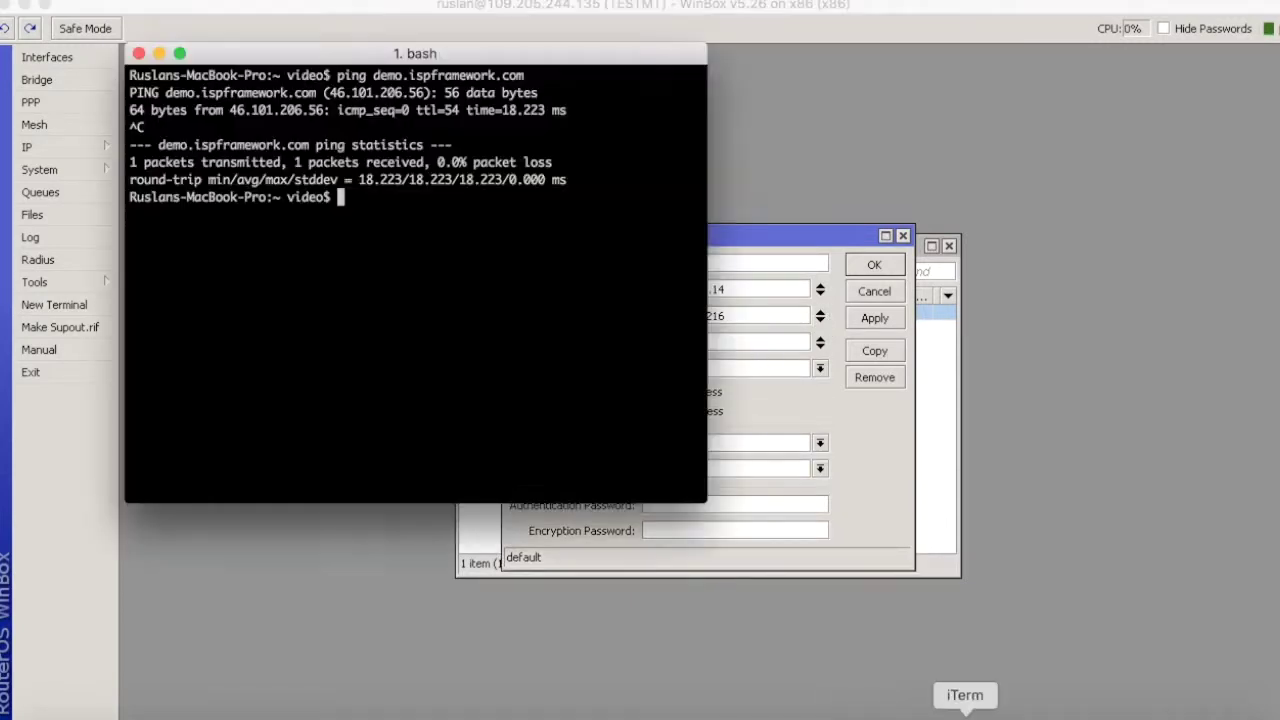
pyautogui.doubleClick(376, 92)
pyautogui.press('super+c')
pyautogui.click(761, 233)
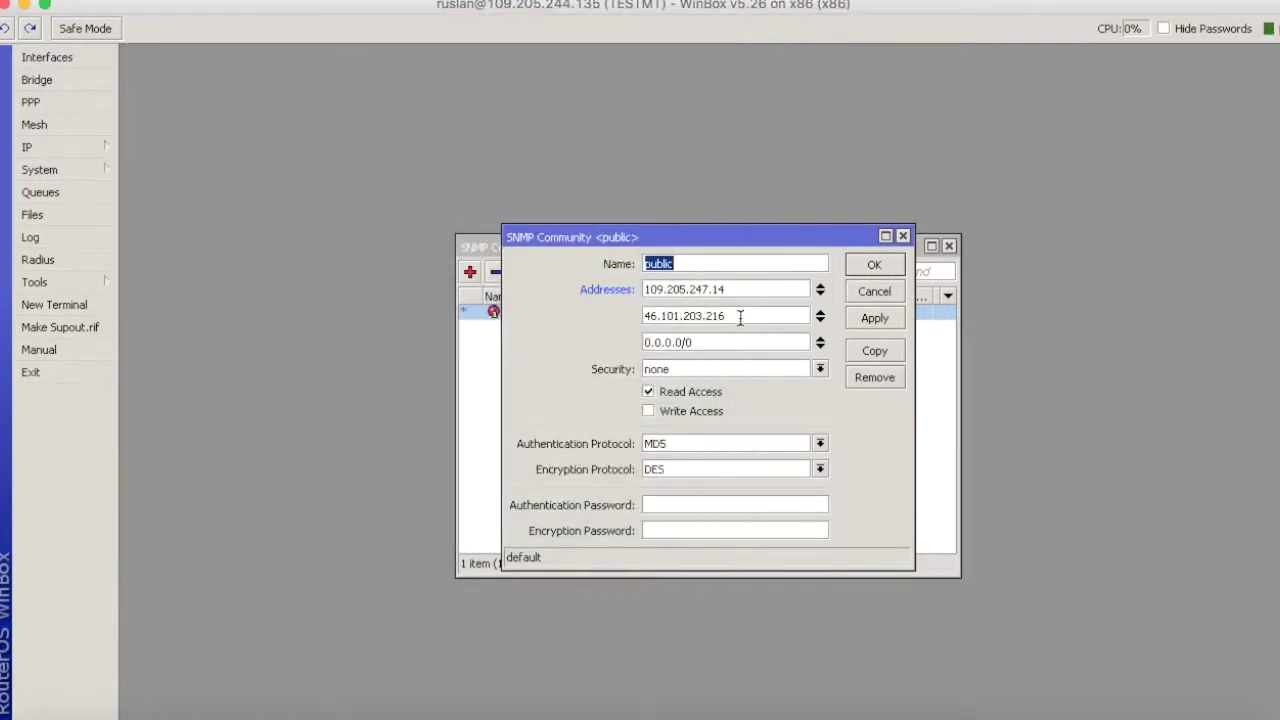
pyautogui.doubleClick(726, 343)
pyautogui.rightClick(682, 342)
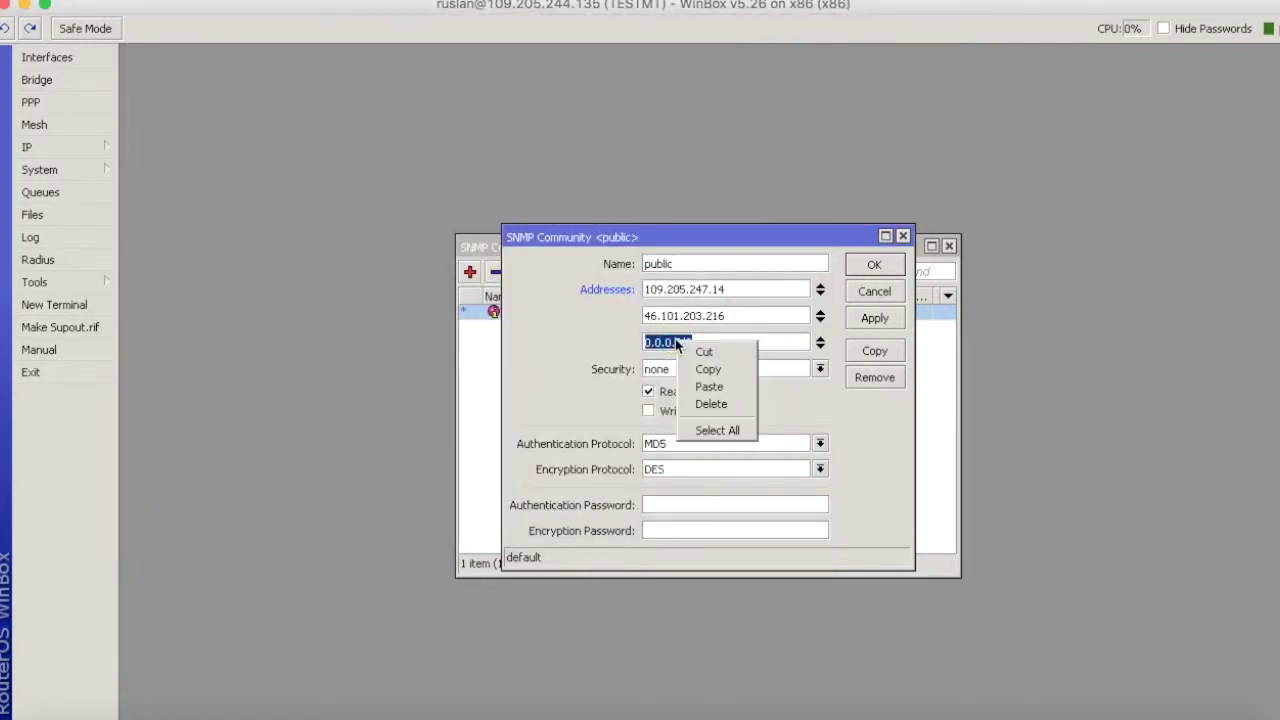
pyautogui.click(725, 388)
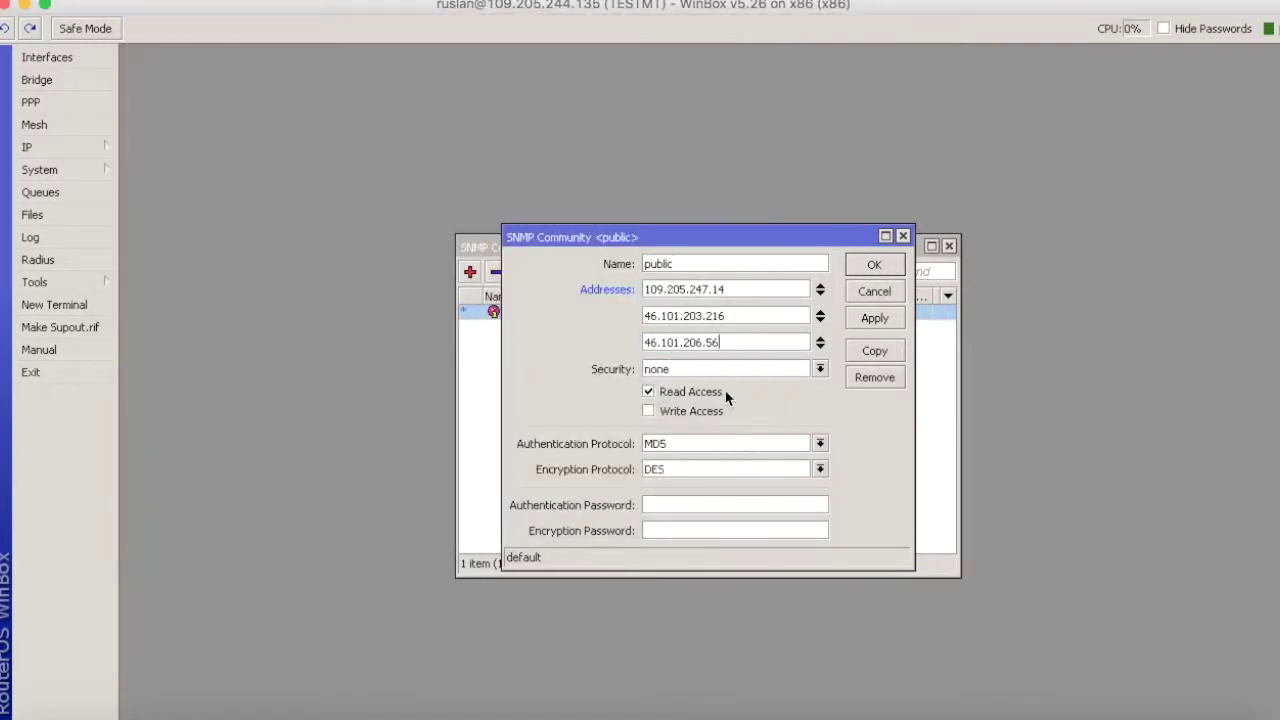
pyautogui.click(861, 316)
pyautogui.click(870, 265)
pyautogui.click(791, 372)
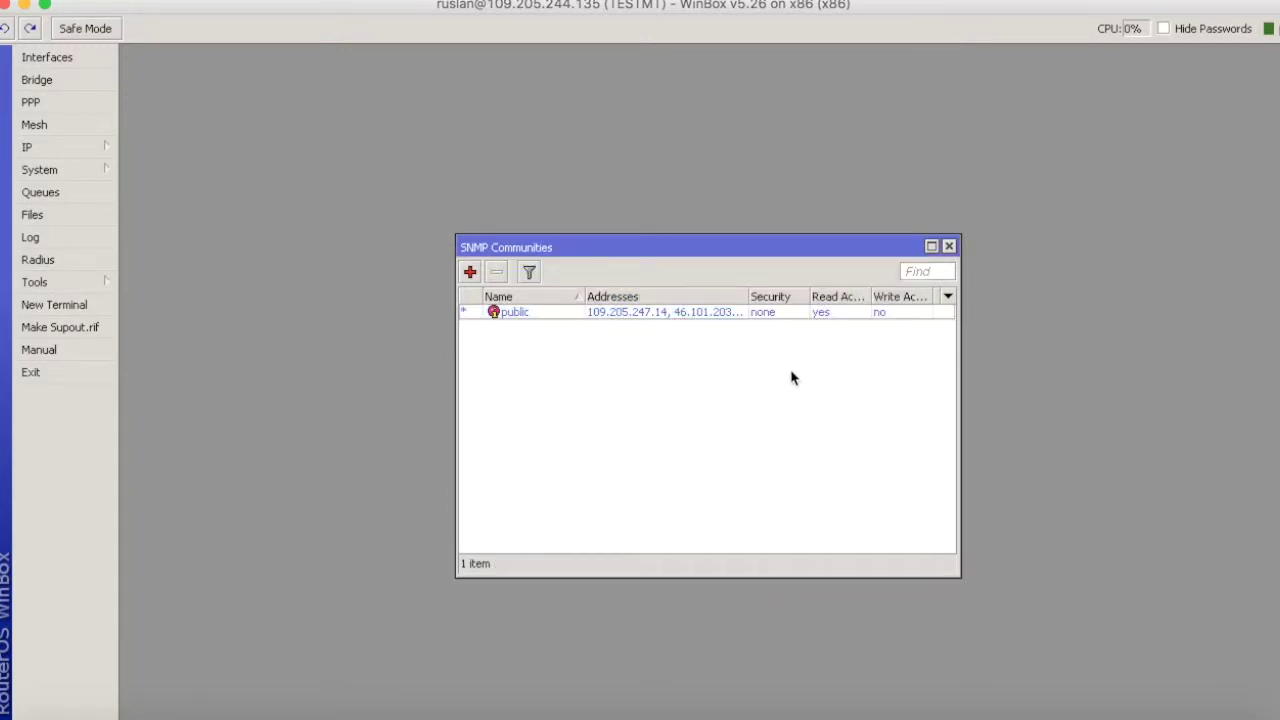
# Step: Return to ISP Framework in the browser, run SNMPWalk again for Test MikroTik and dismiss the notifications
pyautogui.click(143, 712)
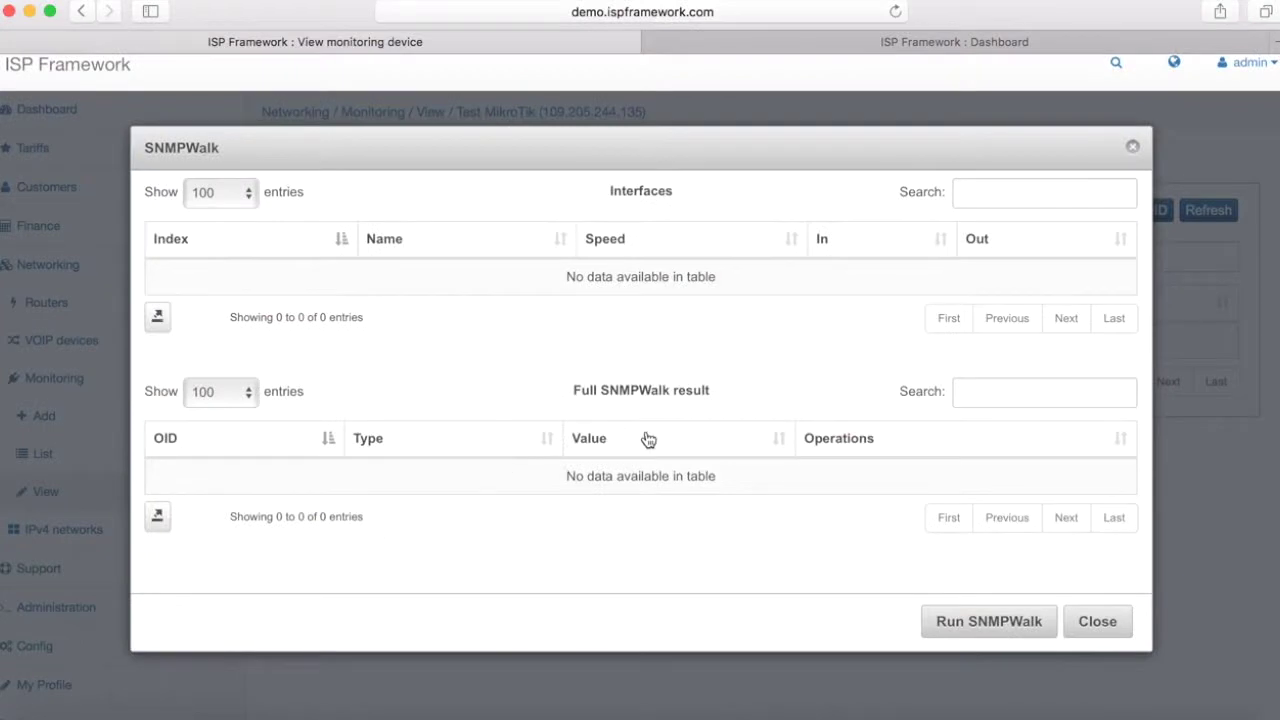
pyautogui.click(960, 636)
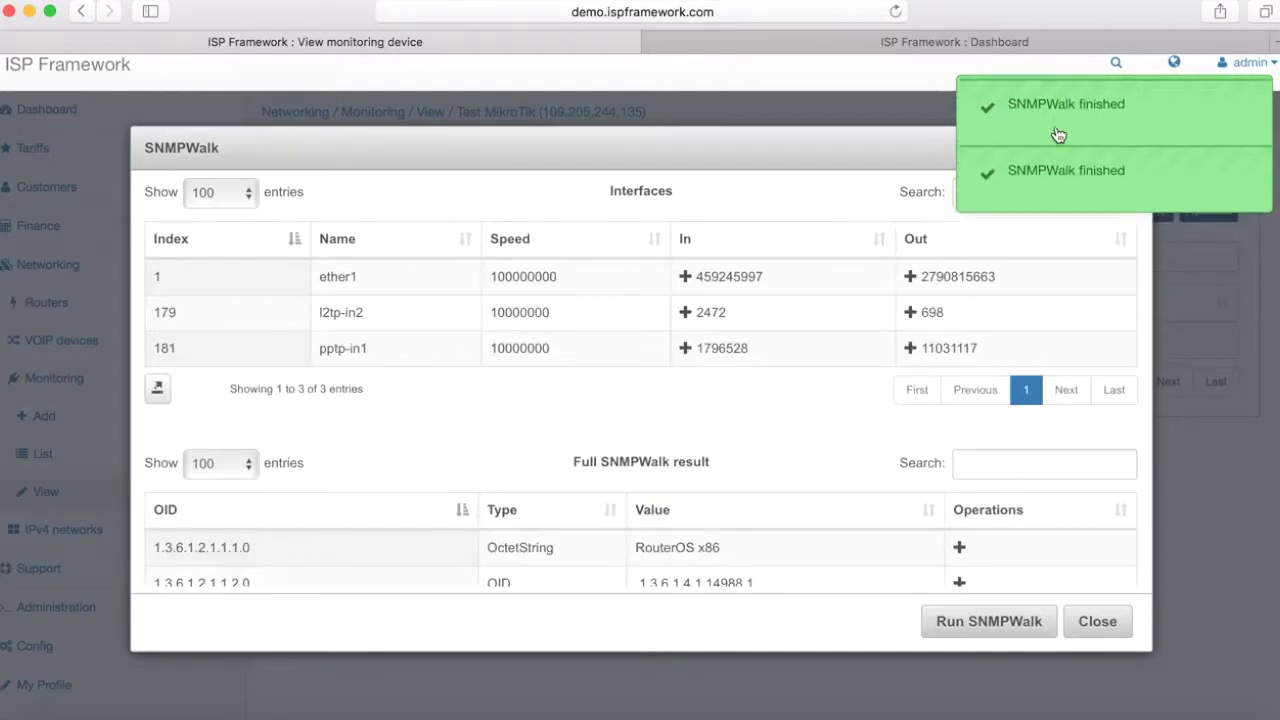
pyautogui.click(1047, 122)
pyautogui.click(1055, 118)
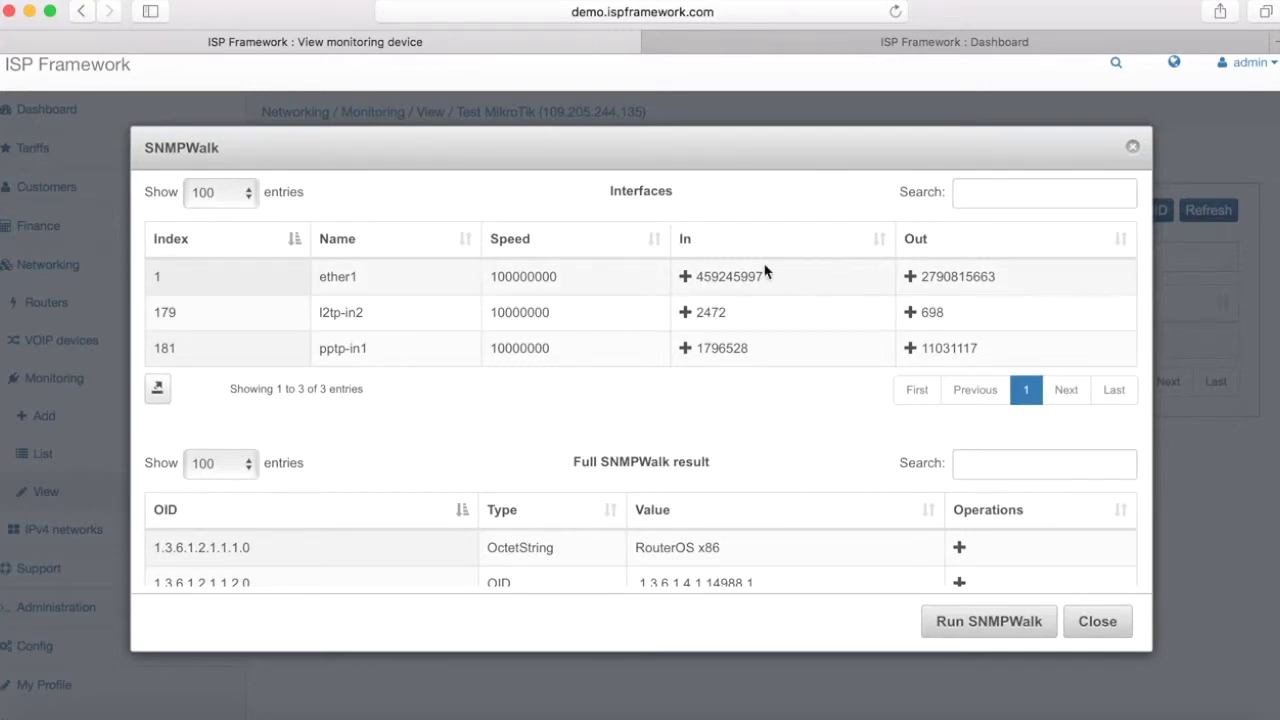
# Step: Create an OID for ether1's incoming traffic from the SNMPWalk interfaces, with RRD data source type Counter
pyautogui.click(686, 280)
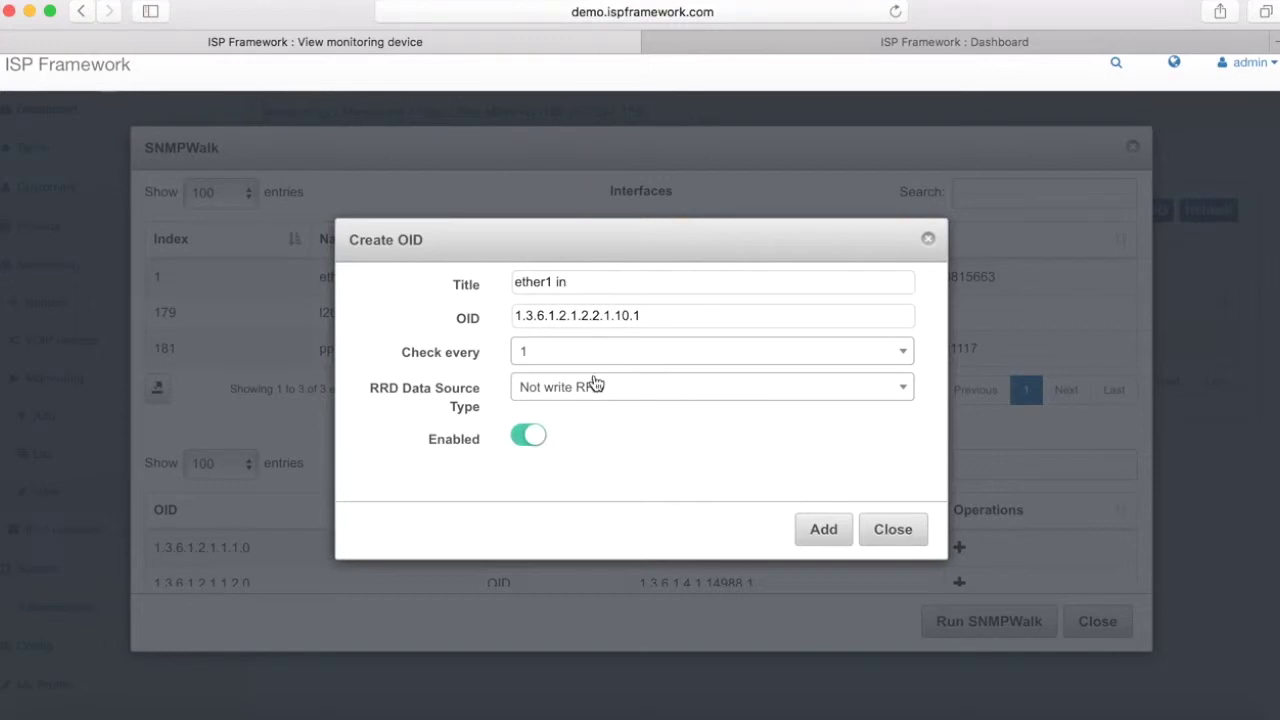
pyautogui.click(595, 386)
pyautogui.click(545, 486)
pyautogui.click(827, 530)
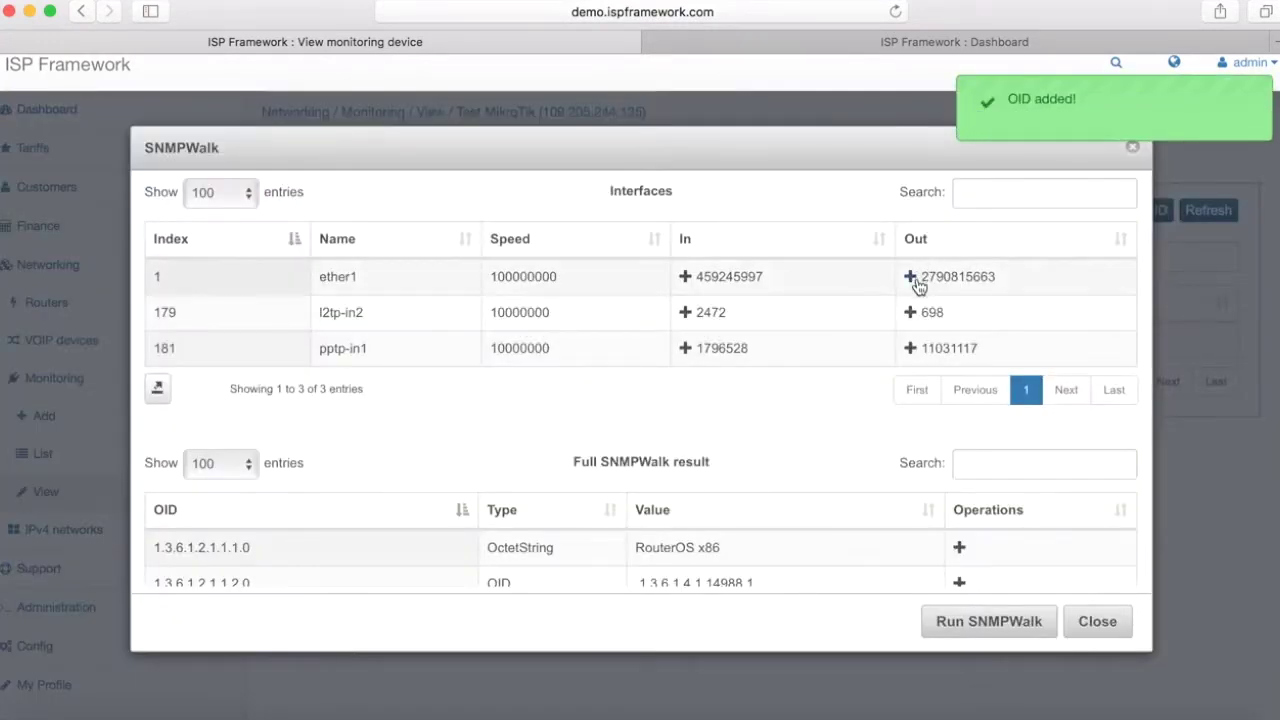
# Step: Create an OID for ether1's outgoing traffic with RRD data source type Counter
pyautogui.click(910, 277)
pyautogui.click(640, 397)
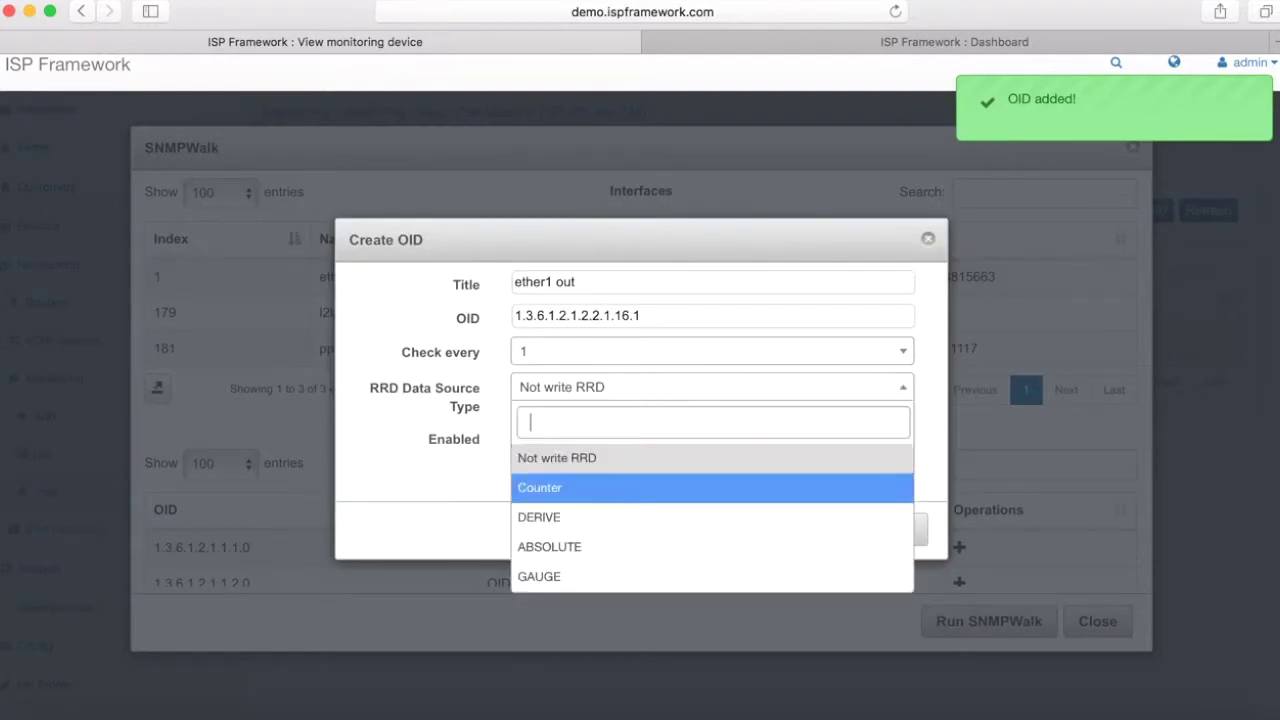
pyautogui.press('Return')
pyautogui.click(824, 531)
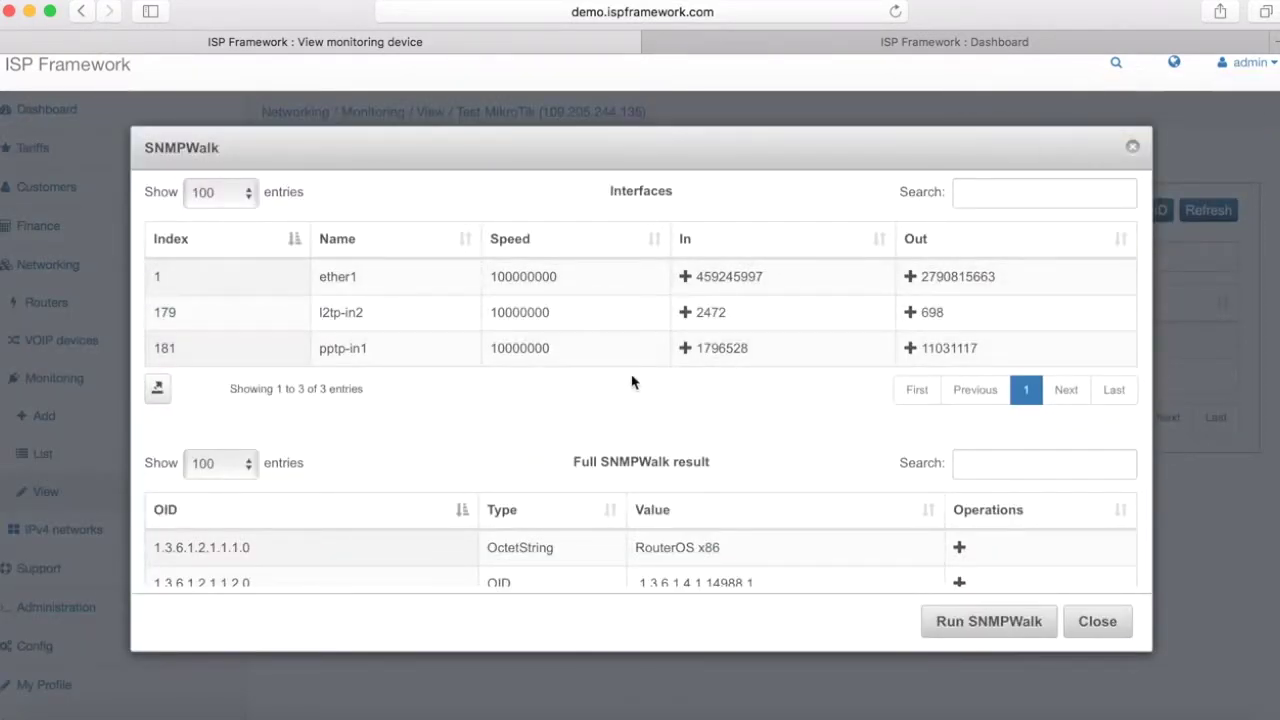
# Step: Switch to WinBox, open a new terminal, enter the system resource level and print the router's resources
pyautogui.click(1057, 712)
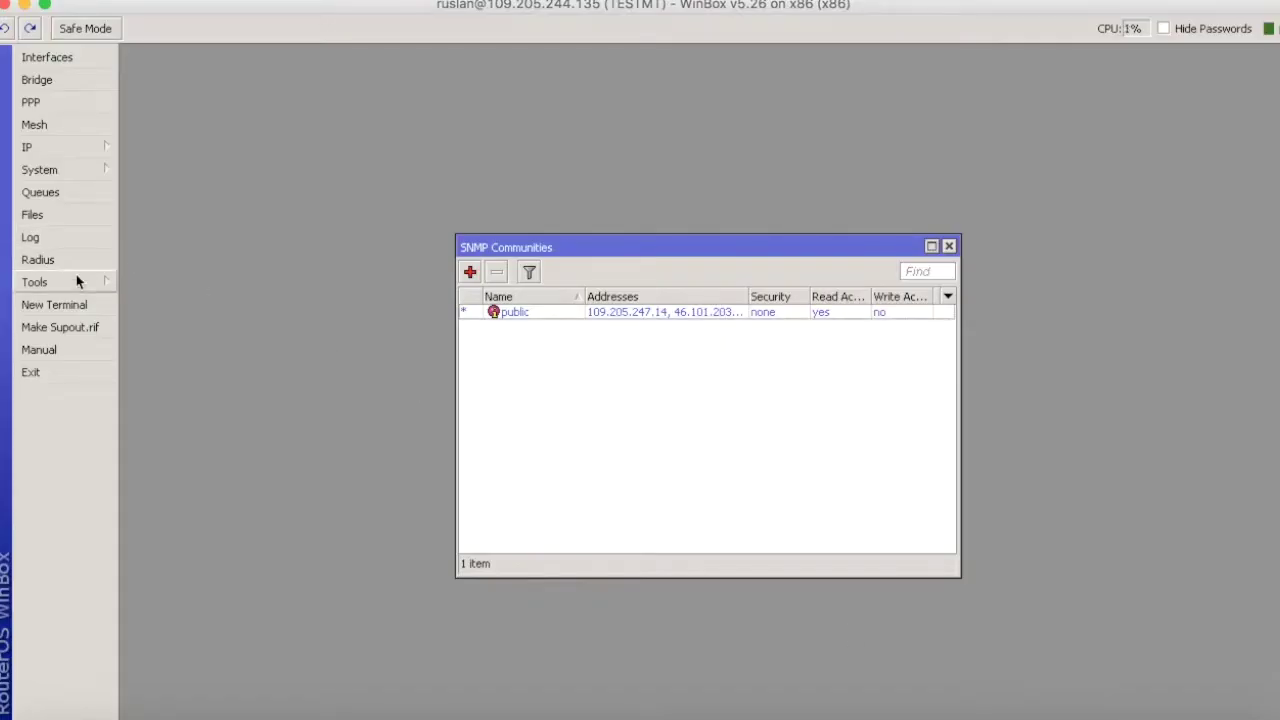
pyautogui.click(80, 303)
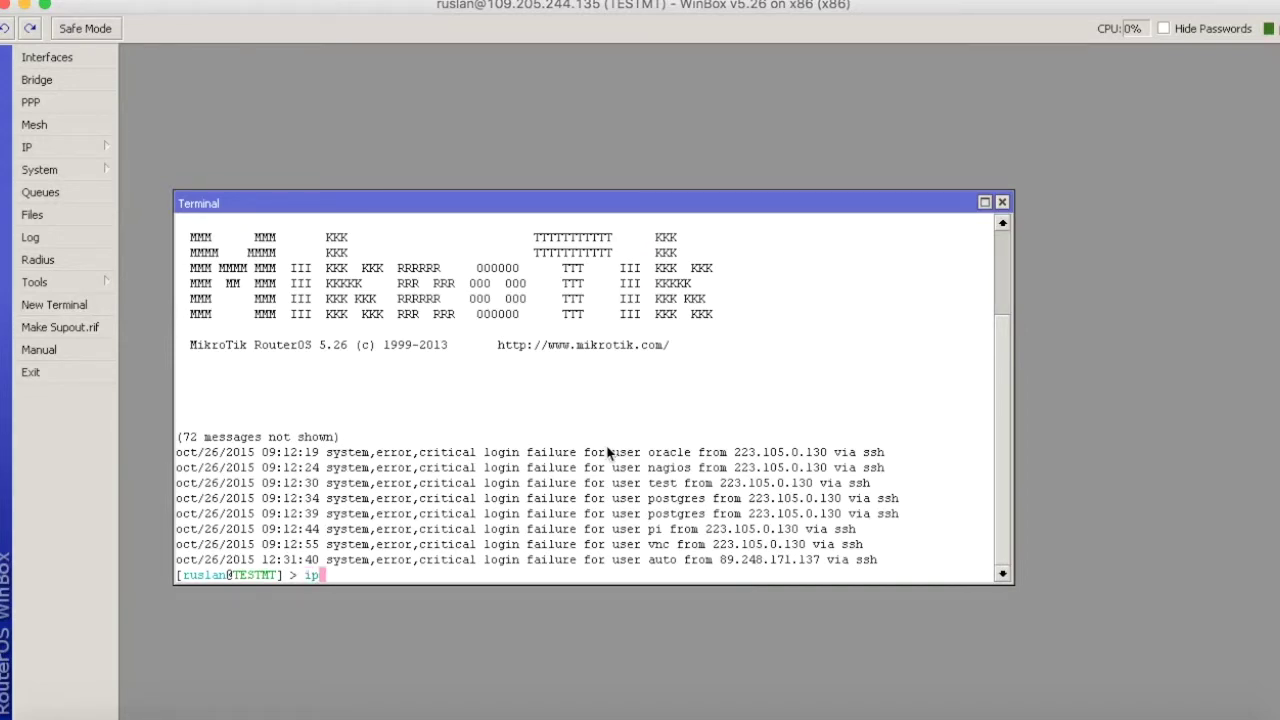
pyautogui.press('BackSpace')
pyautogui.press('BackSpace')
pyautogui.write('system')
pyautogui.press('Return')
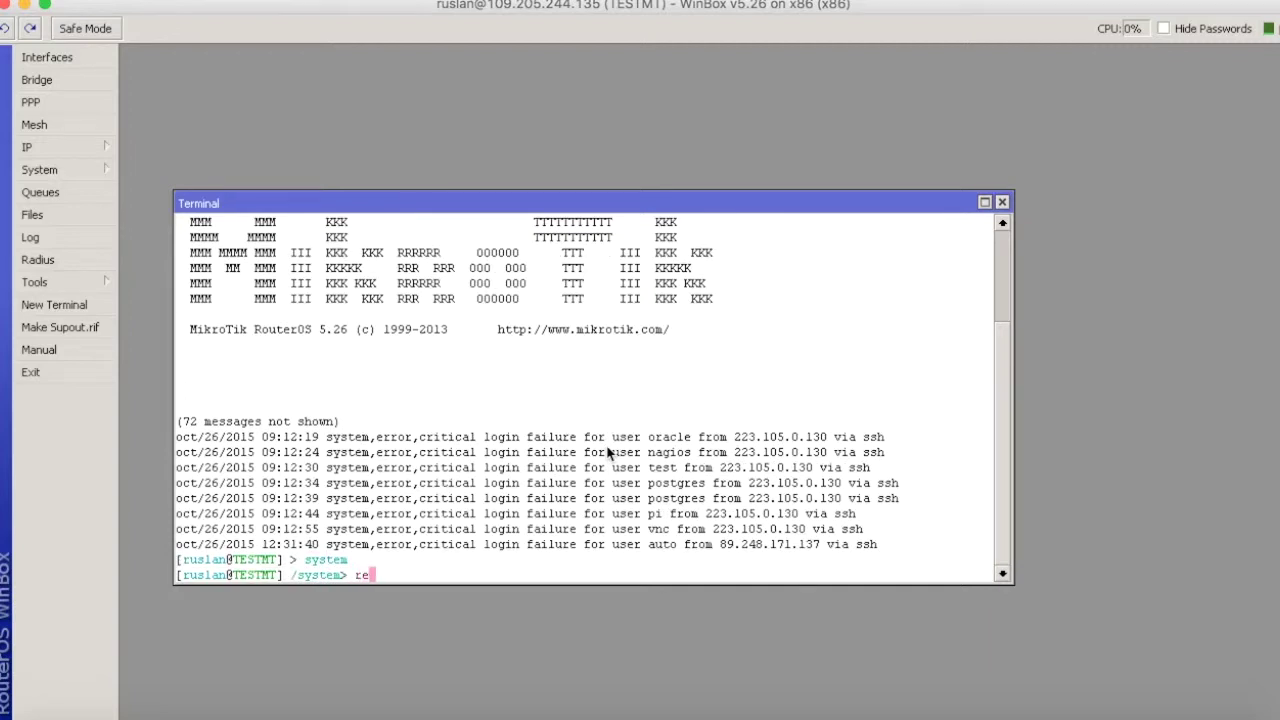
pyautogui.write('resource')
pyautogui.press('Return')
pyautogui.write('print')
pyautogui.press('Return')
# Step: Print the OIDs of the system resources with print oid
pyautogui.press('Up')
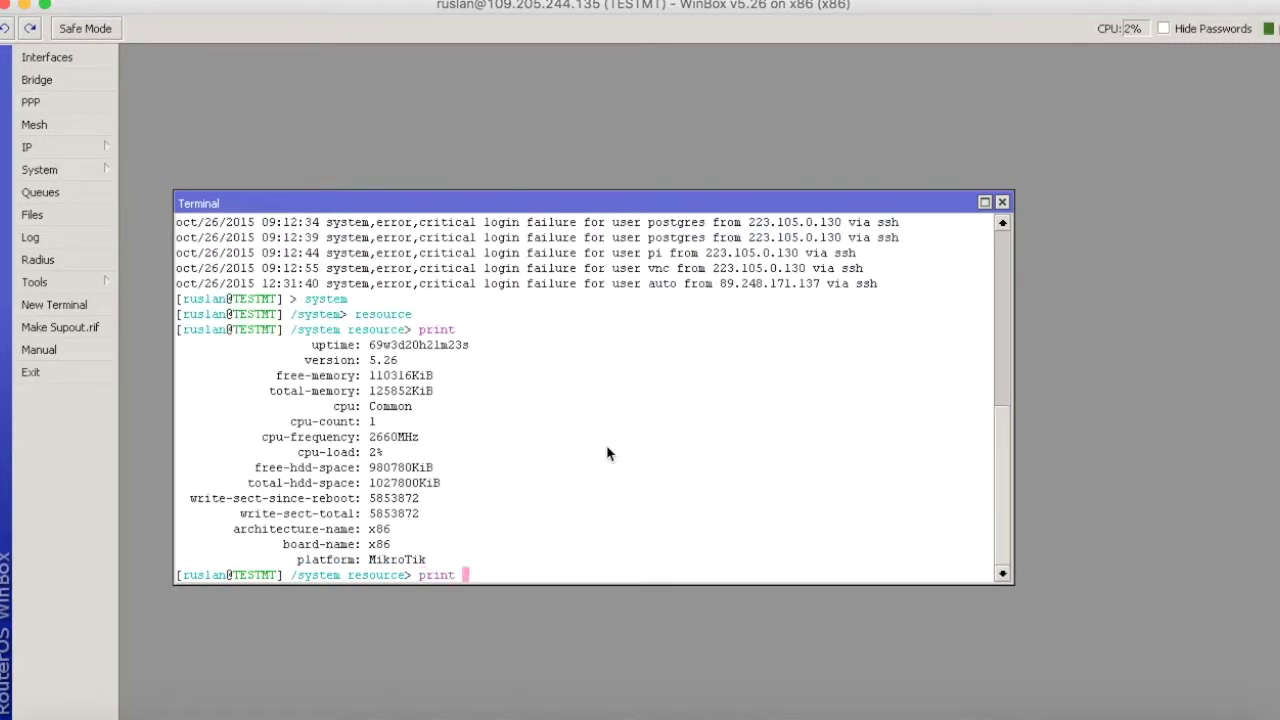
pyautogui.write('oid')
pyautogui.press('Return')
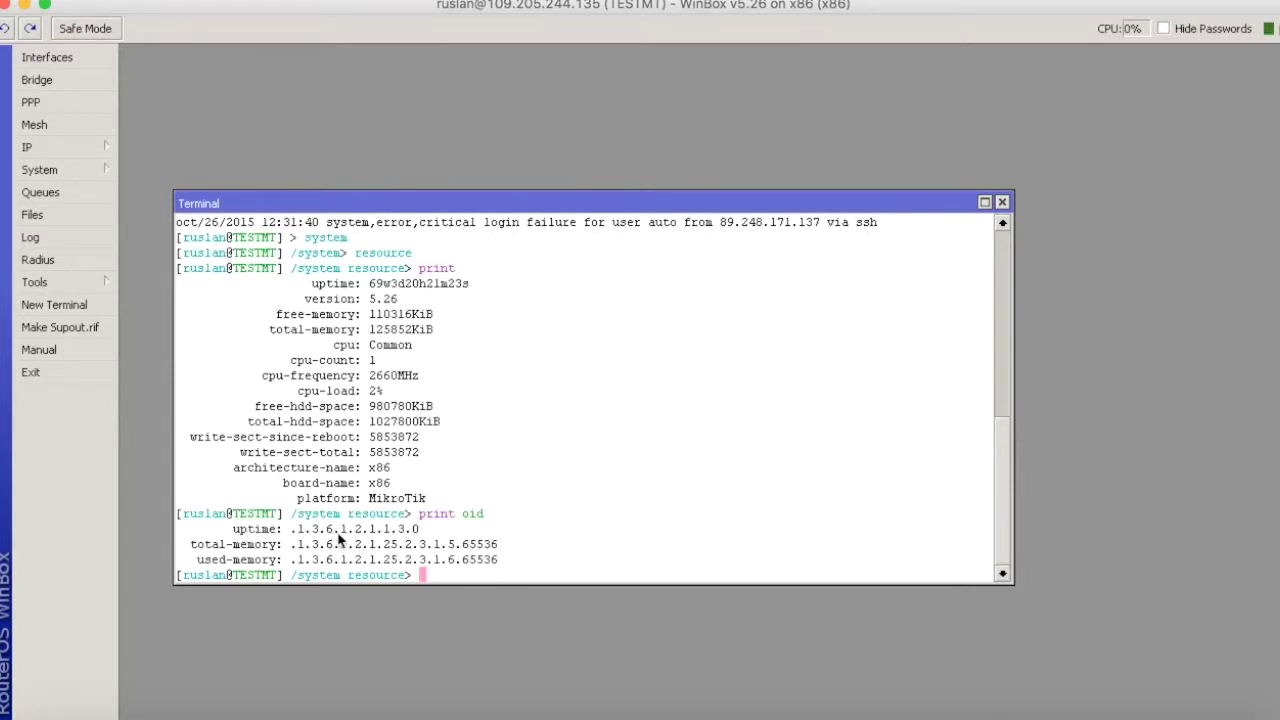
# Step: Enter the cpu level under system resource and print the CPU list and its OIDs
pyautogui.write('cpu')
pyautogui.press('Return')
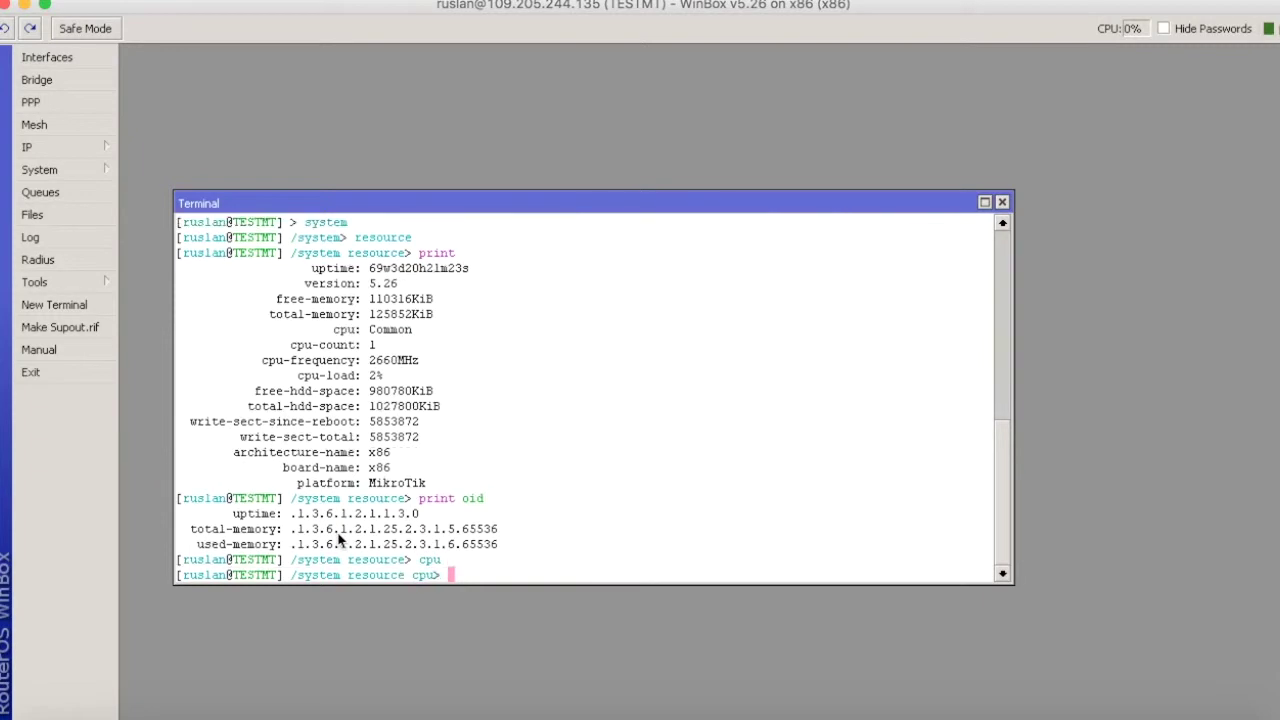
pyautogui.write('print')
pyautogui.press('Return')
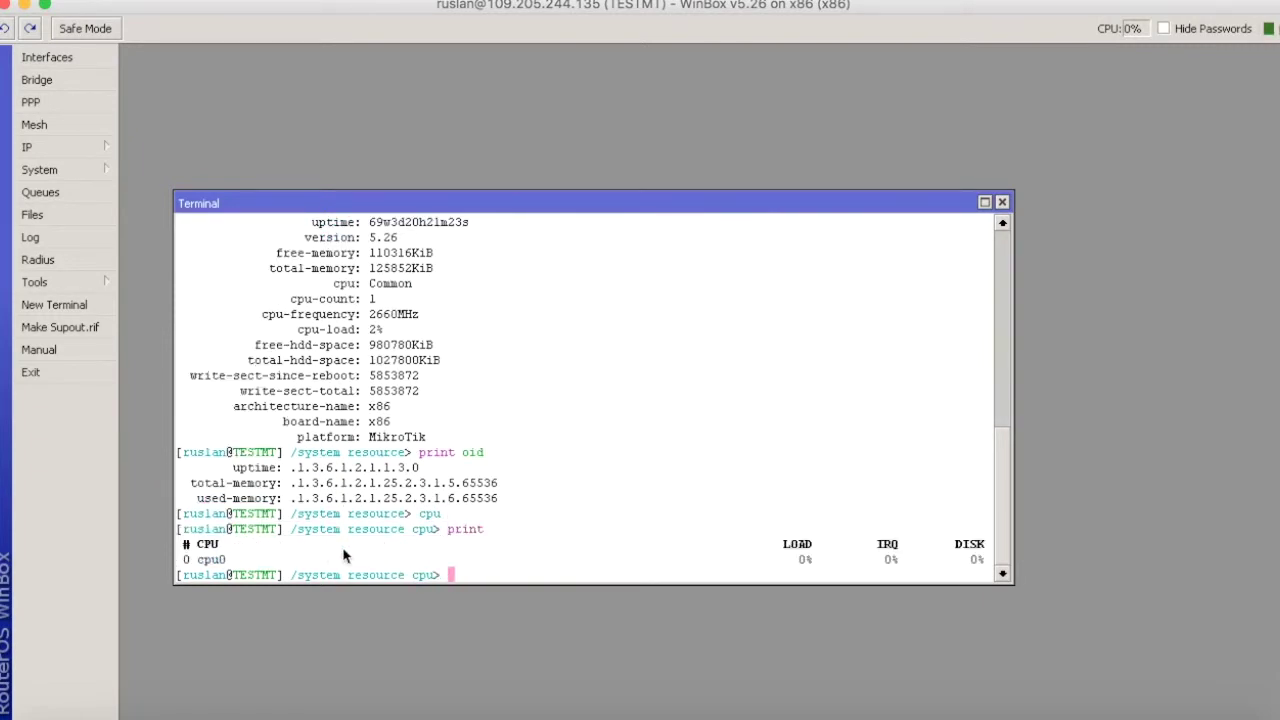
pyautogui.write('print oid')
pyautogui.press('Return')
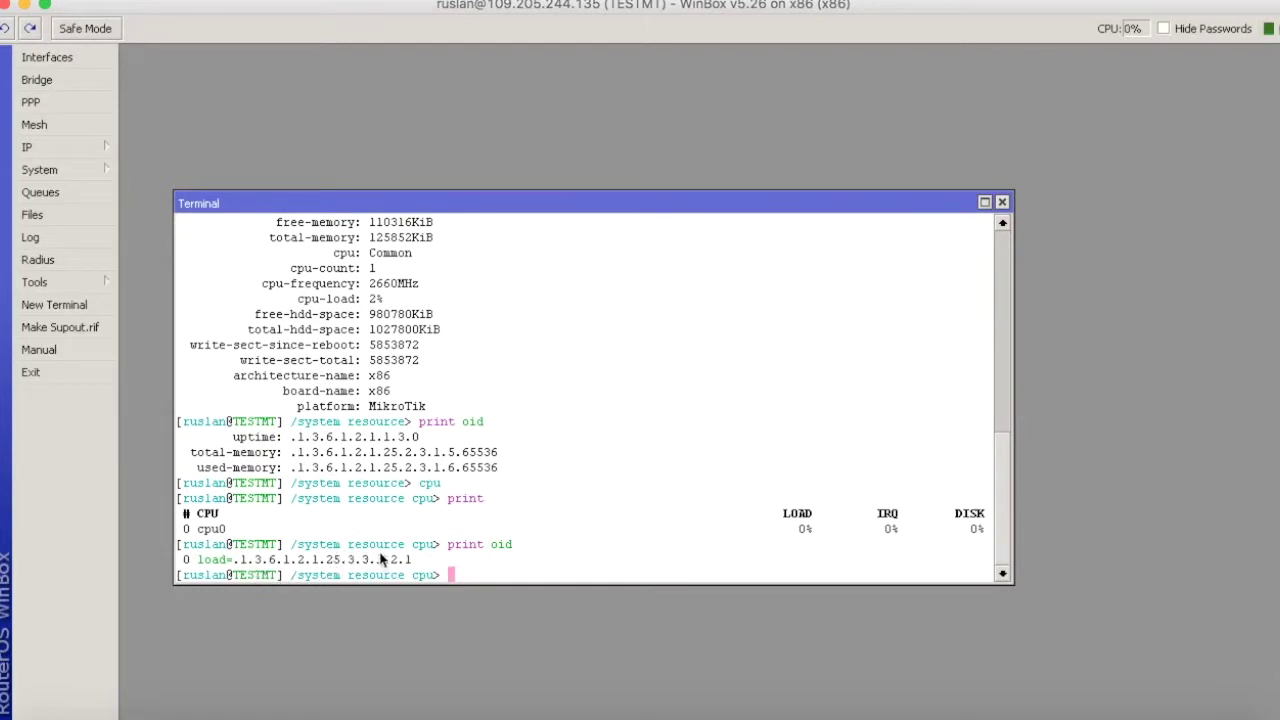
# Step: Copy the CPU load OID 1.3.6.1.2.1.25.3.3.1.2.1 from the terminal and search for it in the browser's full SNMPWalk result
pyautogui.moveTo(406, 561); pyautogui.dragTo(253, 561)
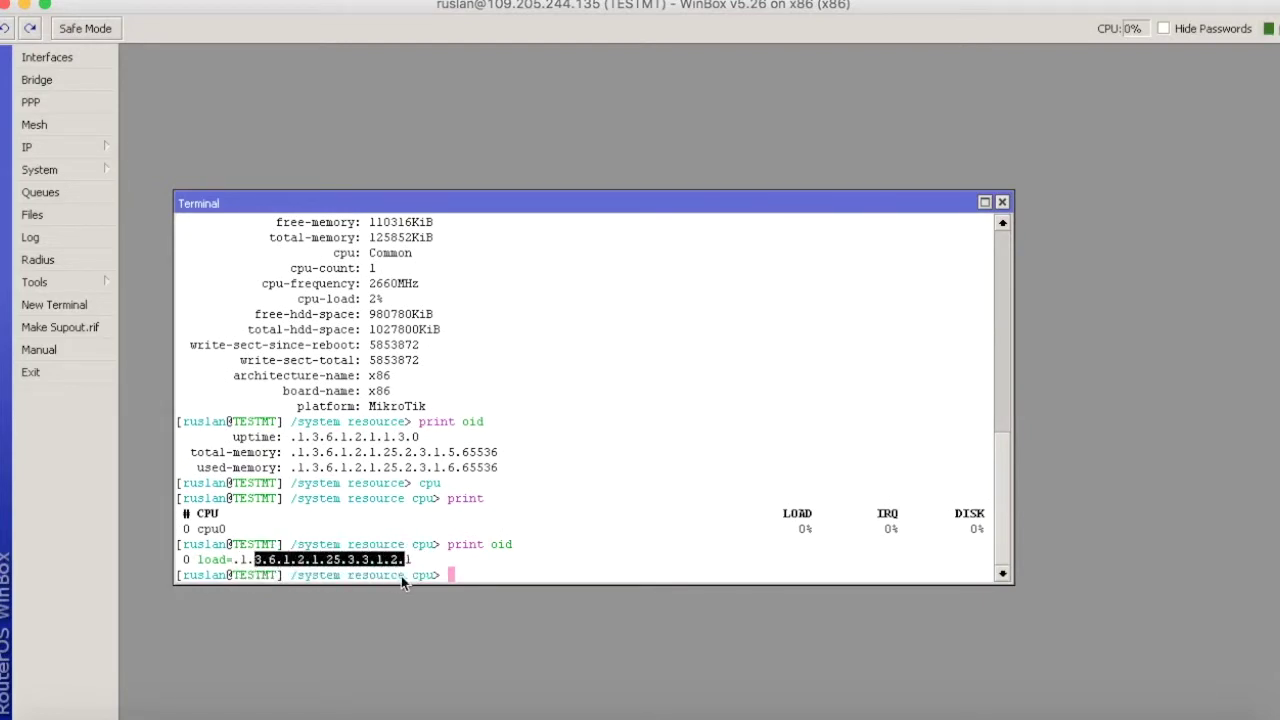
pyautogui.moveTo(411, 560); pyautogui.dragTo(240, 561)
pyautogui.rightClick(264, 564)
pyautogui.click(296, 574)
pyautogui.click(142, 712)
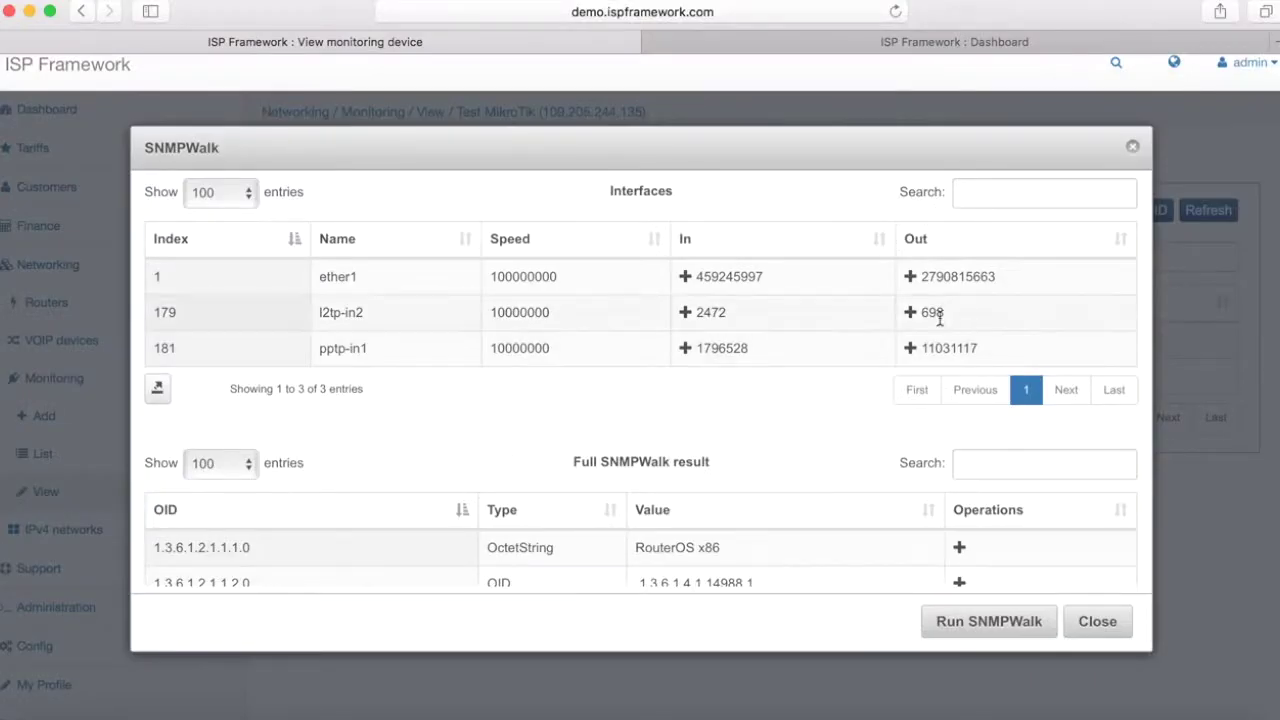
pyautogui.click(1006, 471)
pyautogui.press('super+v')
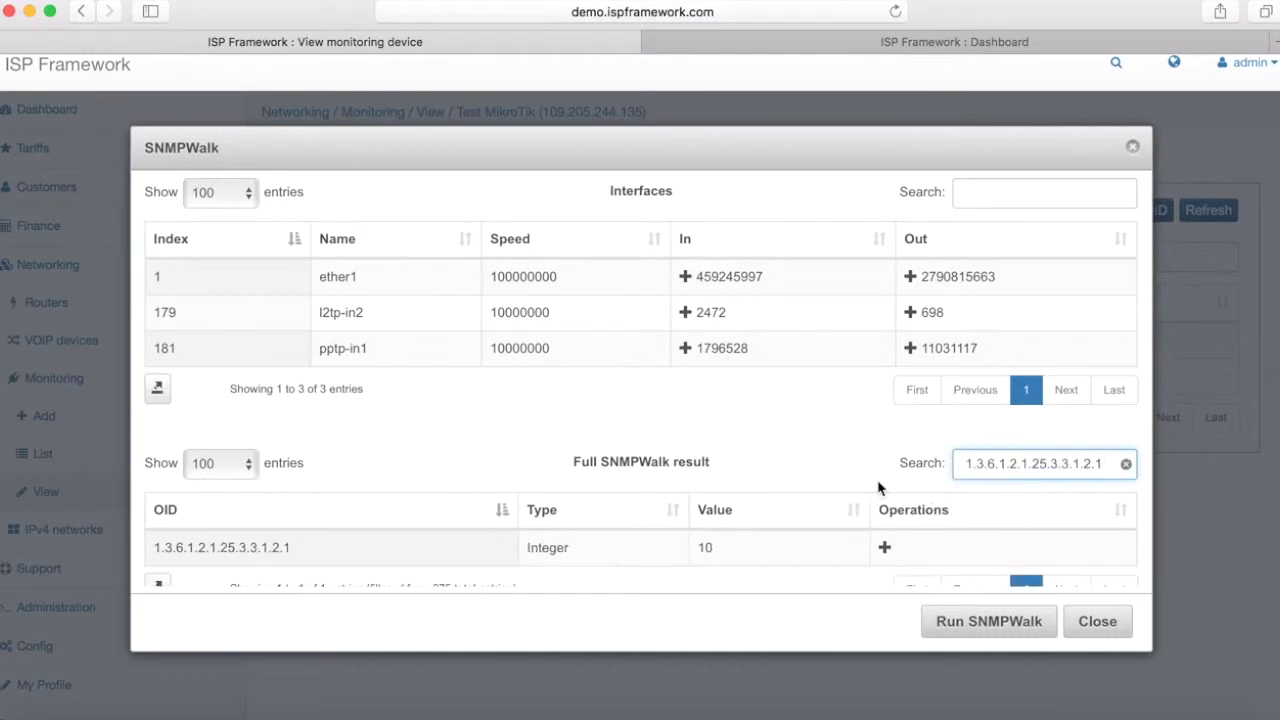
pyautogui.scroll(-1, 878, 487)
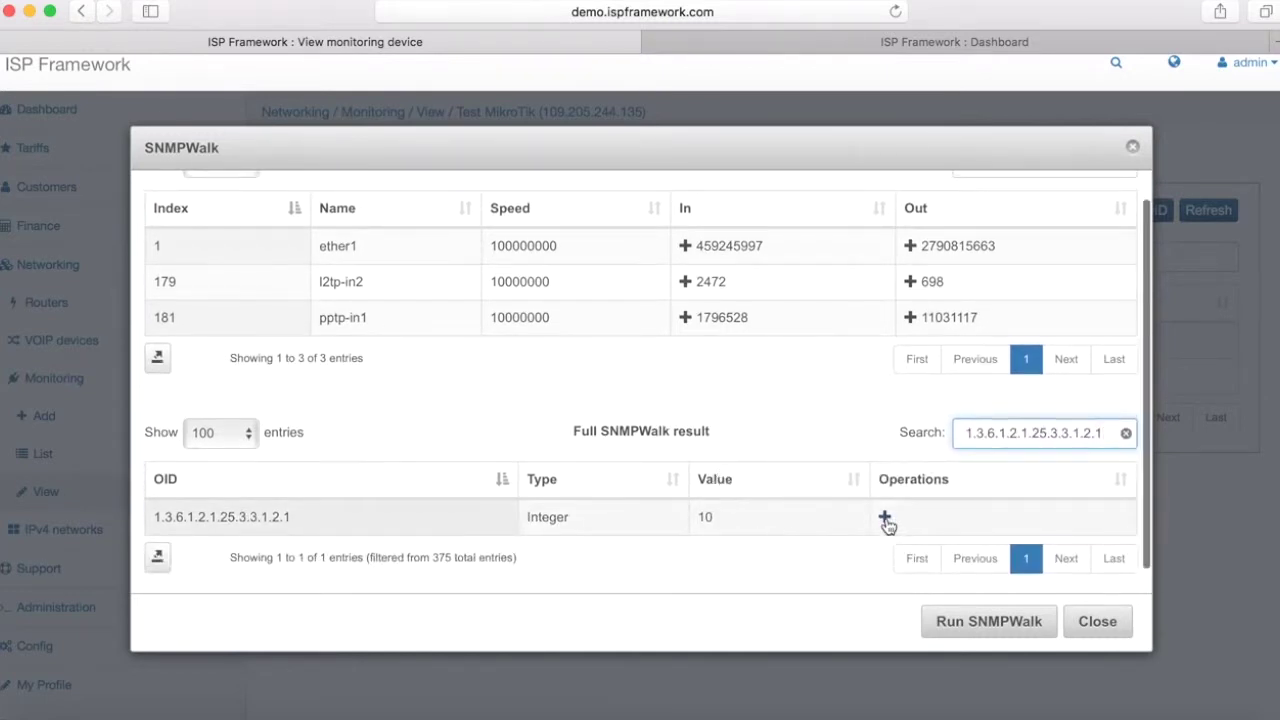
# Step: Create an OID from the found CPU load entry, titled CPU usage, with RRD data source type ABSOLUTE
pyautogui.click(885, 519)
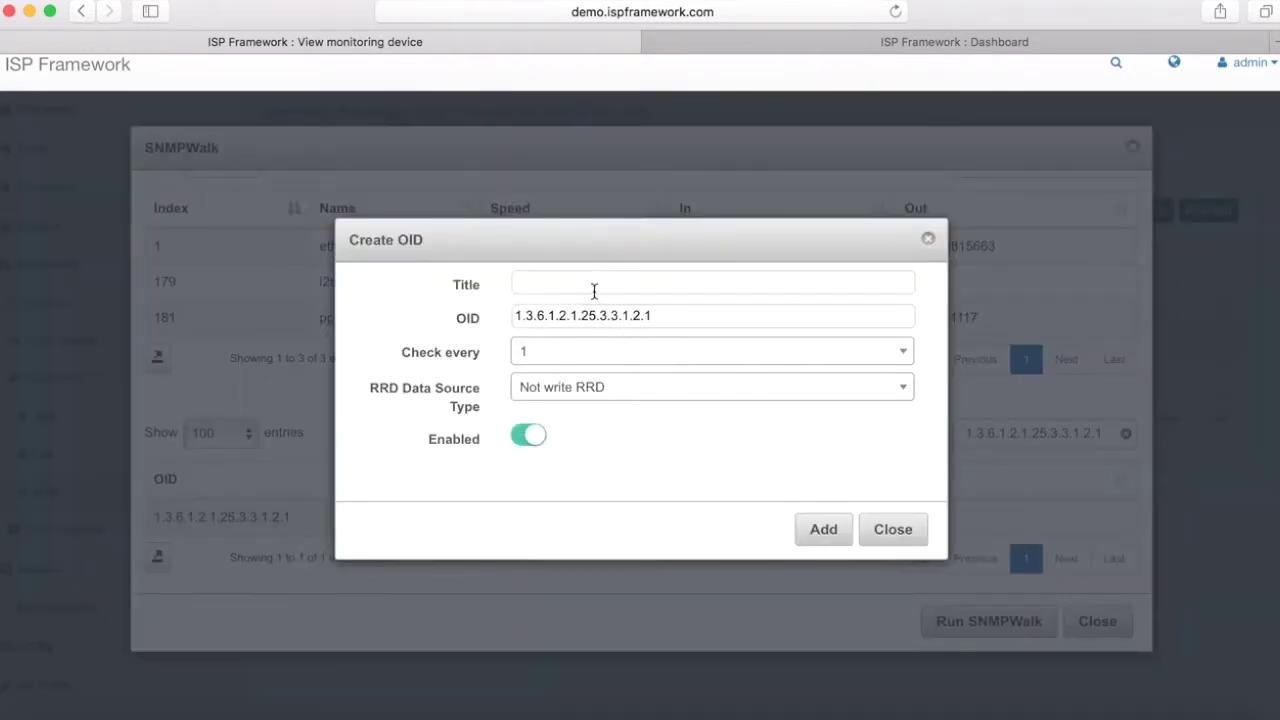
pyautogui.write('CPU usage')
pyautogui.click(561, 385)
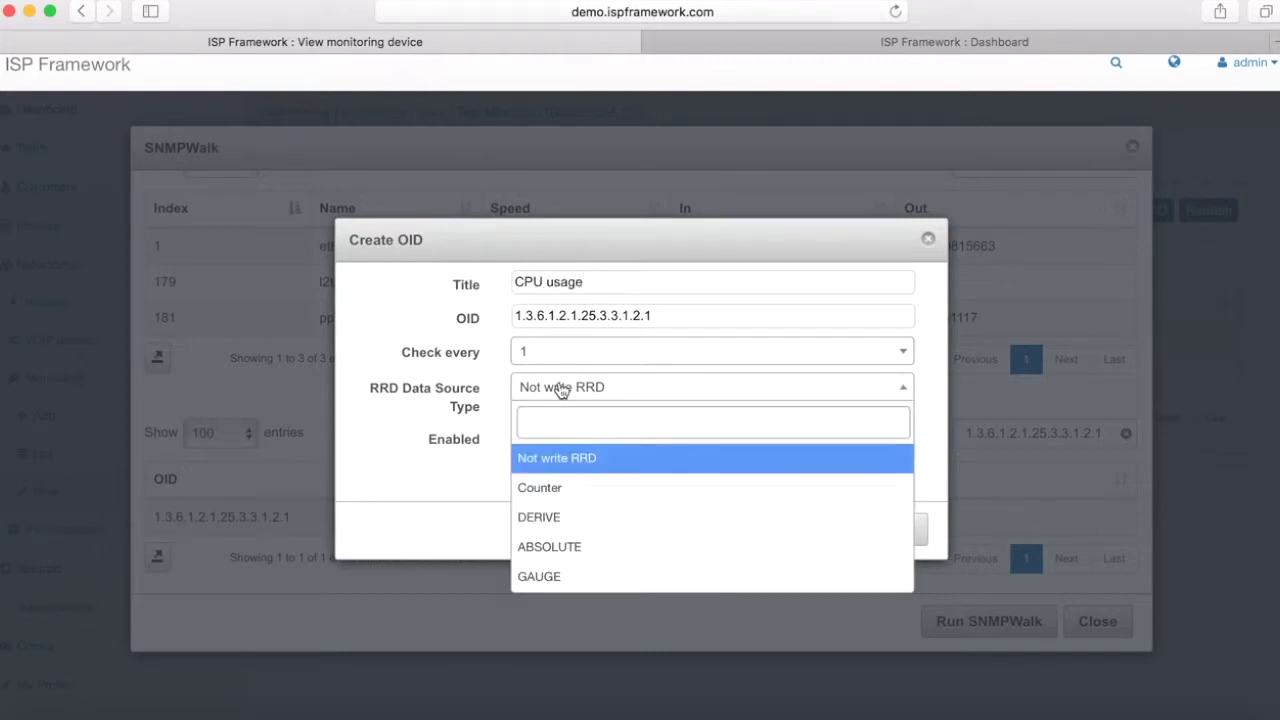
pyautogui.press('Down')
pyautogui.press('Down')
pyautogui.press('Down')
pyautogui.press('Return')
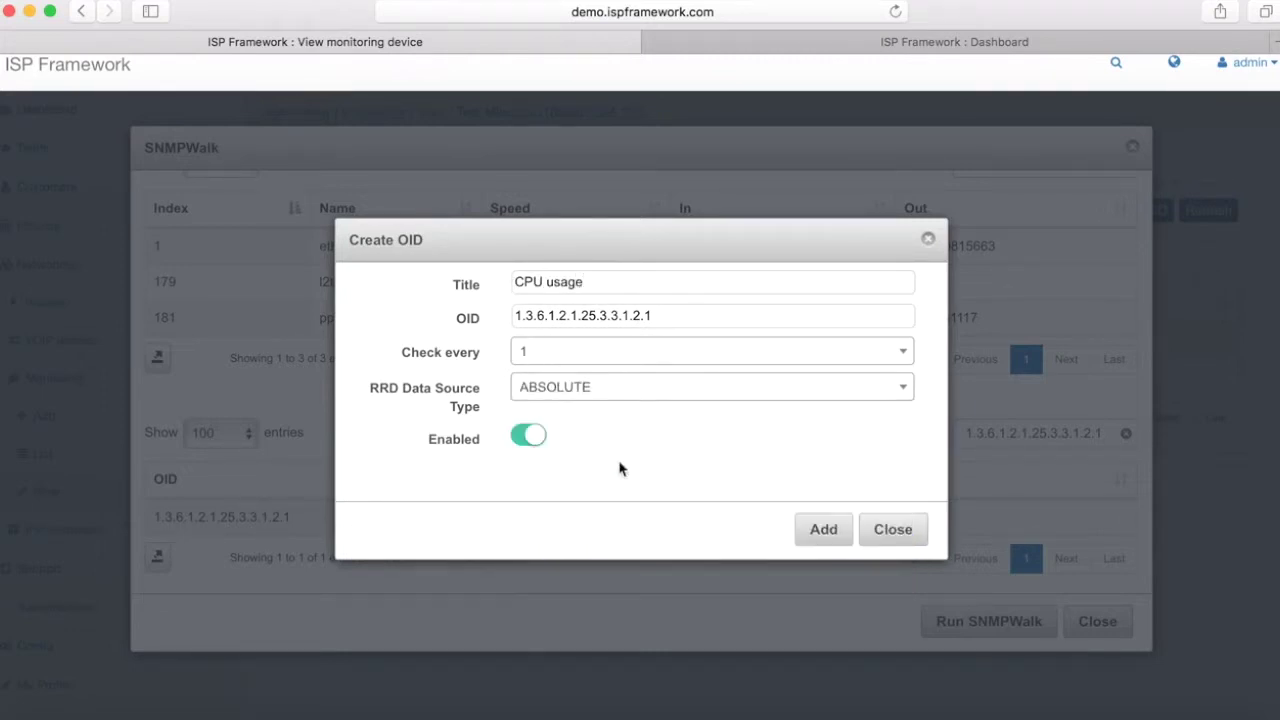
pyautogui.click(824, 529)
# Step: Close the SNMPWalk window and refresh the device's SNMP OID list
pyautogui.scroll(-3, 720, 457)
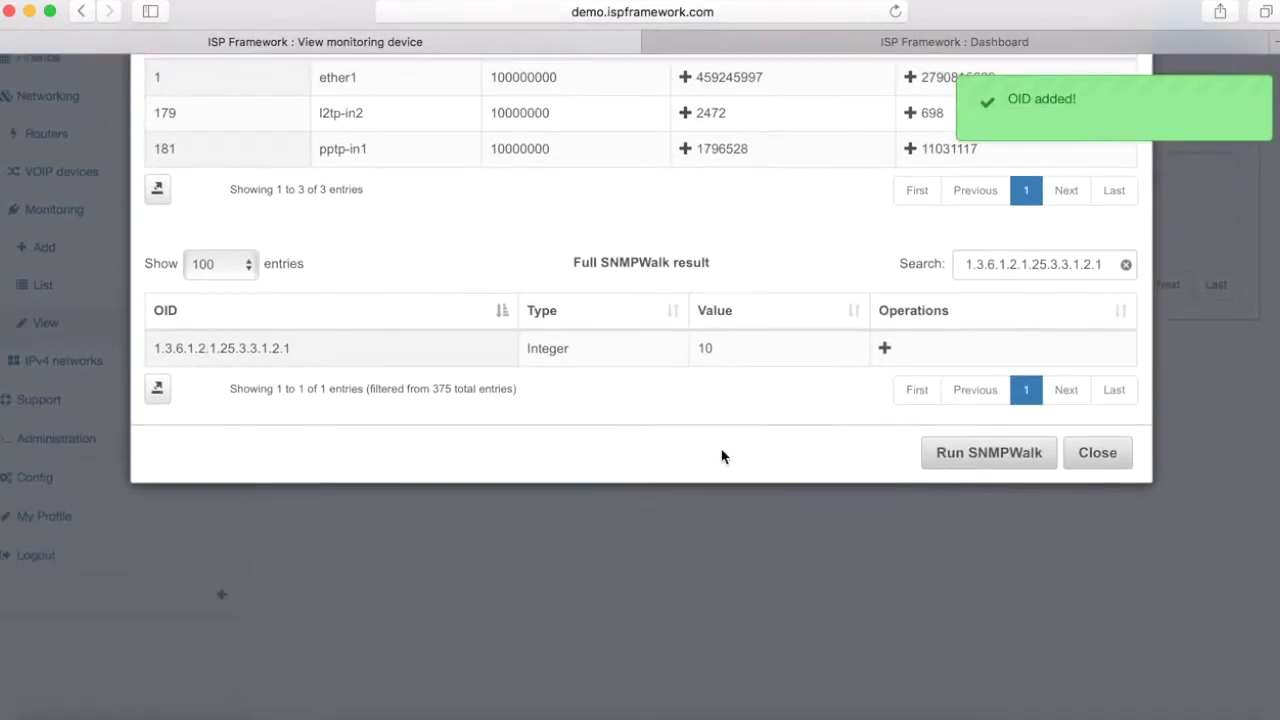
pyautogui.scroll(1, 936, 283)
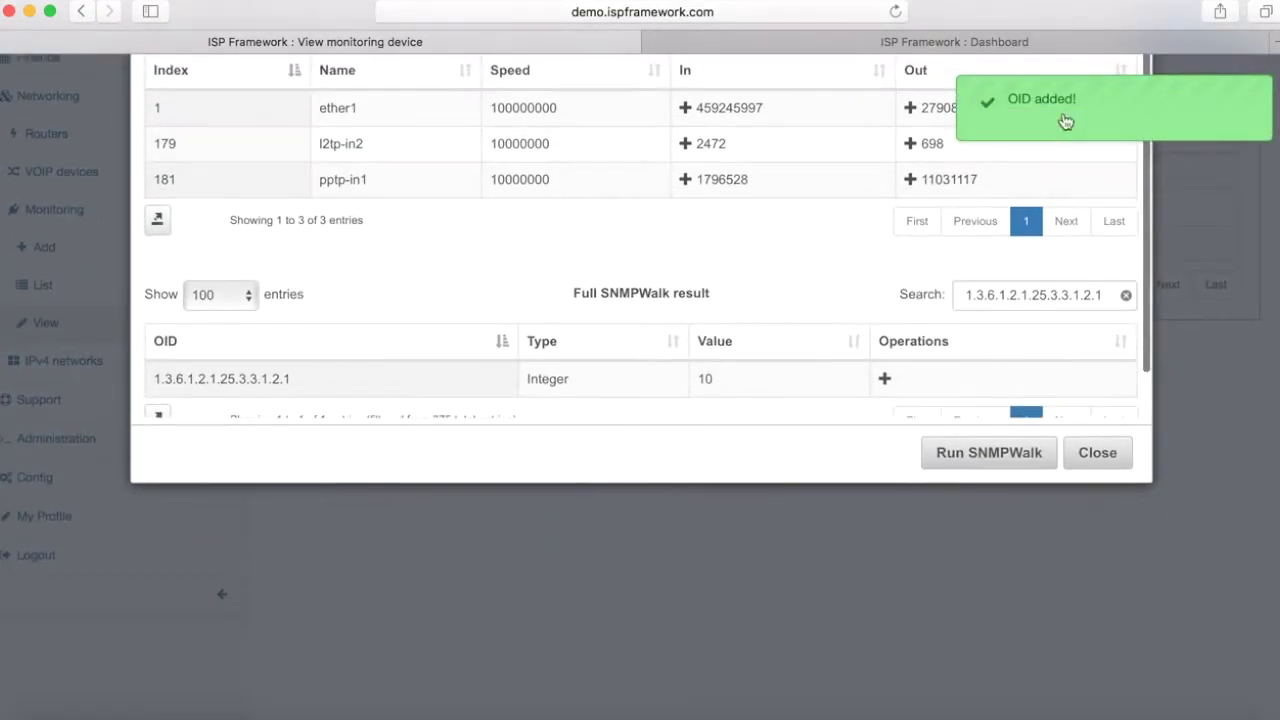
pyautogui.click(1097, 452)
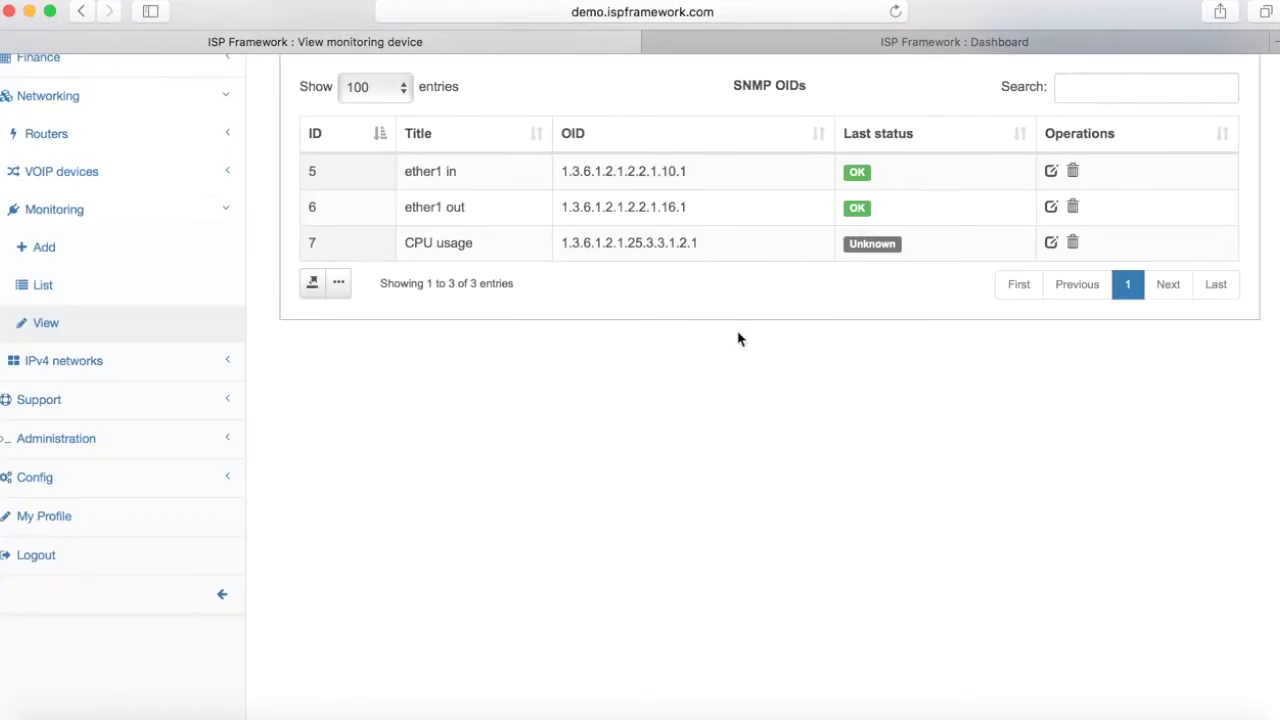
pyautogui.scroll(3, 905, 250)
pyautogui.click(1208, 225)
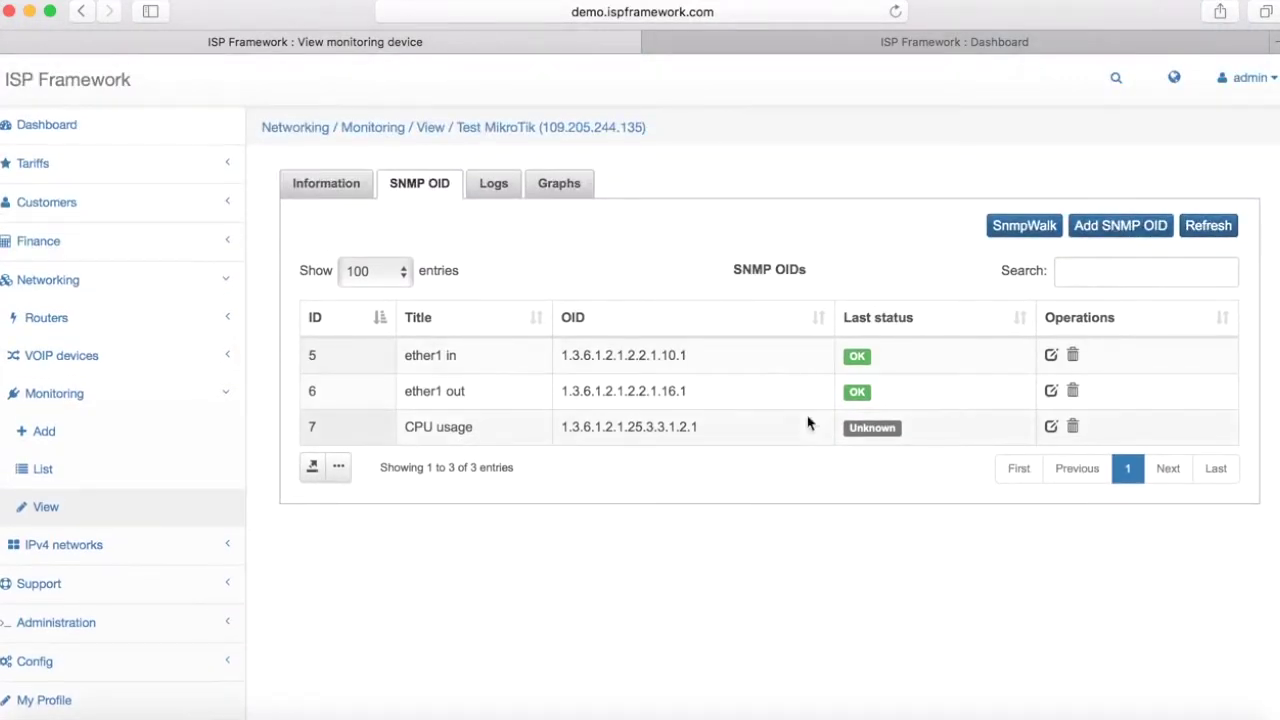
# Step: Reopen SNMPWalk for Test MikroTik, run it again and close the window
pyautogui.click(1022, 226)
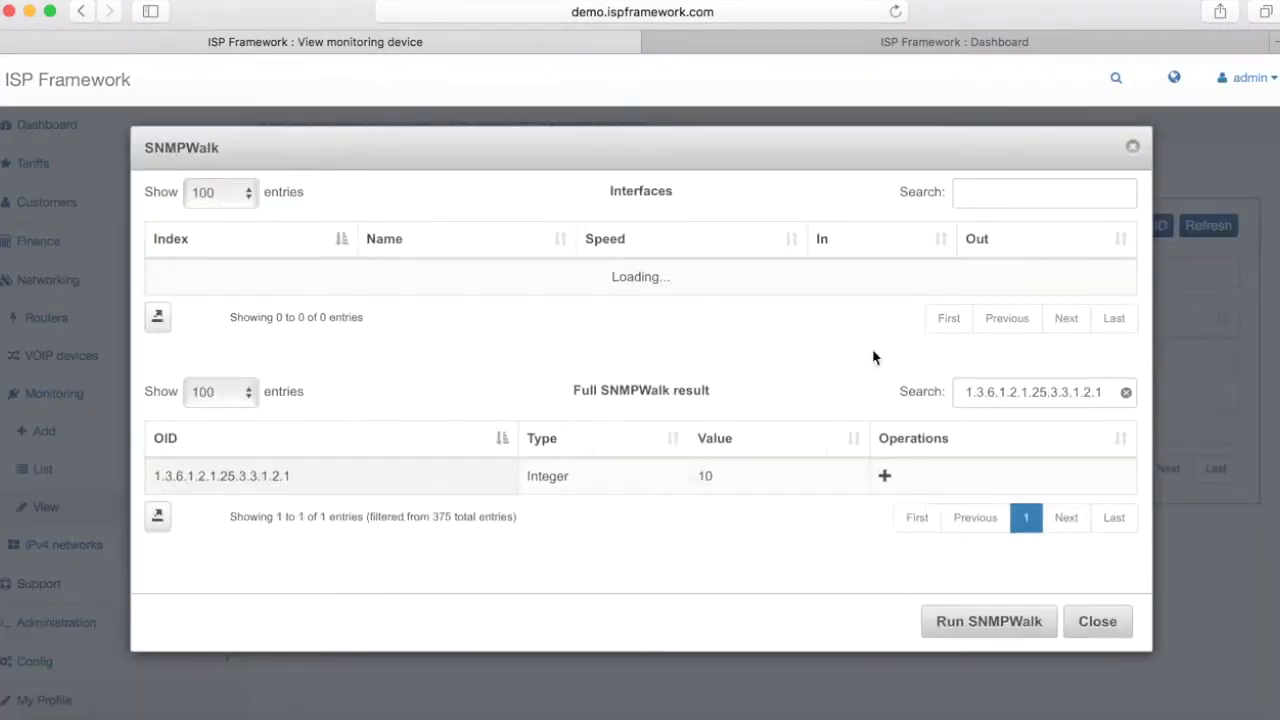
pyautogui.click(1003, 621)
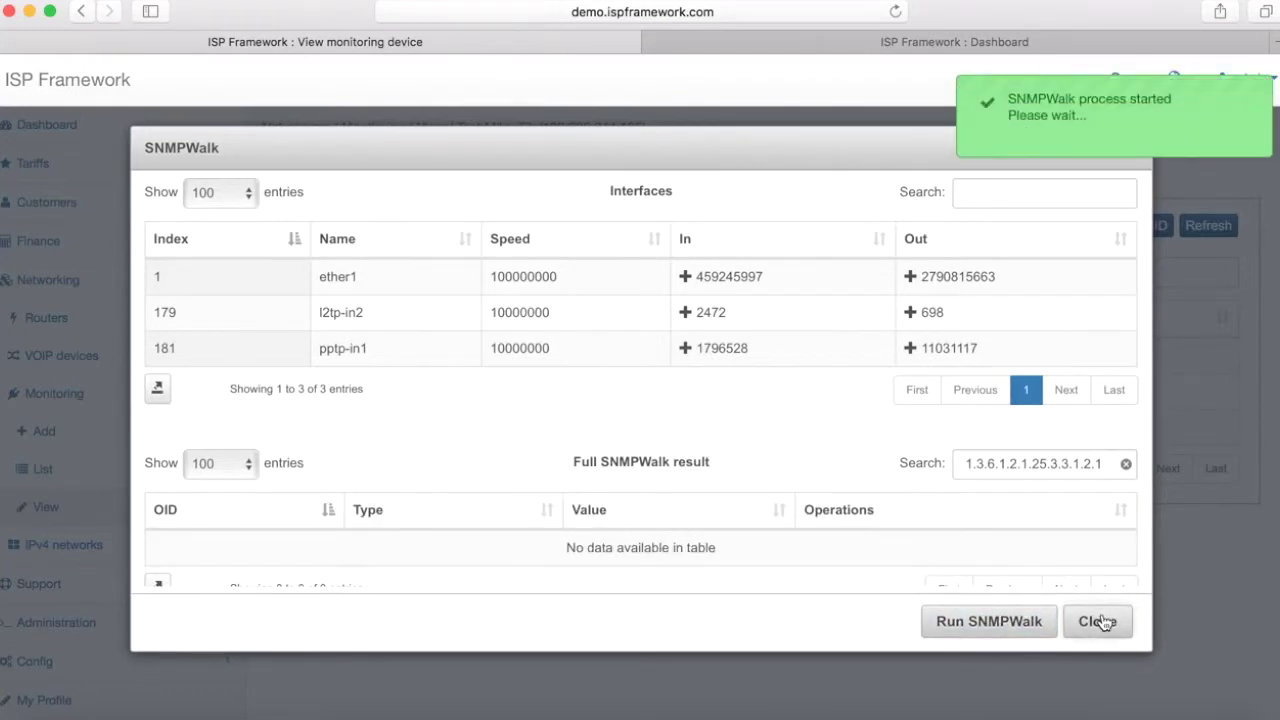
pyautogui.click(1097, 620)
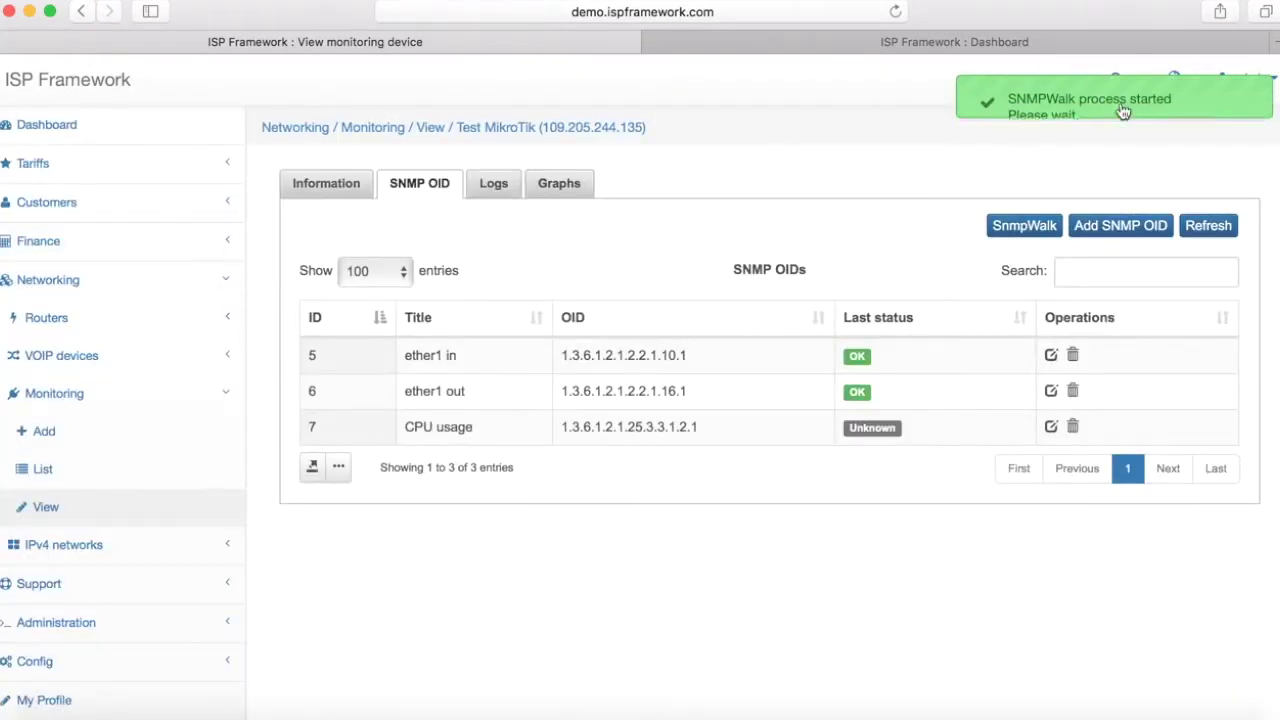
# Step: Start a new graph titled Test MikroTik with vertical title Cpu usage and add Test MikroTik's CPU usage as data source
pyautogui.click(561, 183)
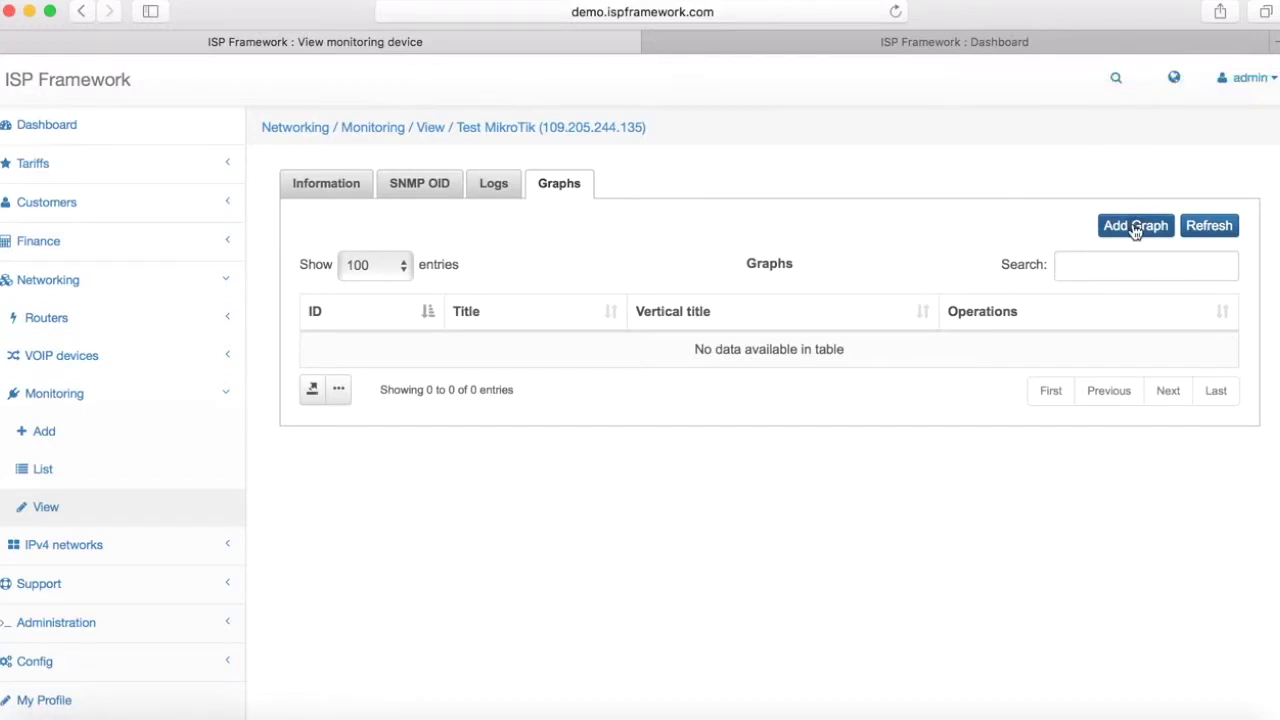
pyautogui.click(1136, 228)
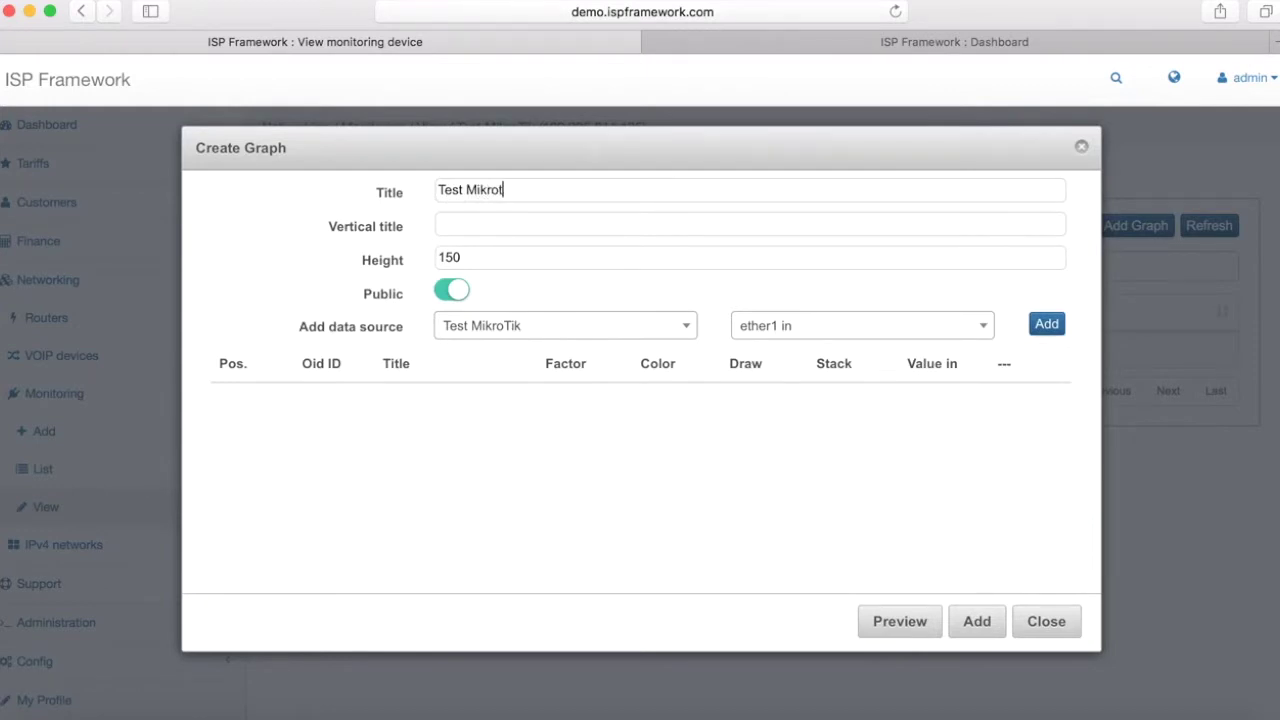
pyautogui.write('Cpu usage')
pyautogui.click(914, 327)
pyautogui.click(880, 458)
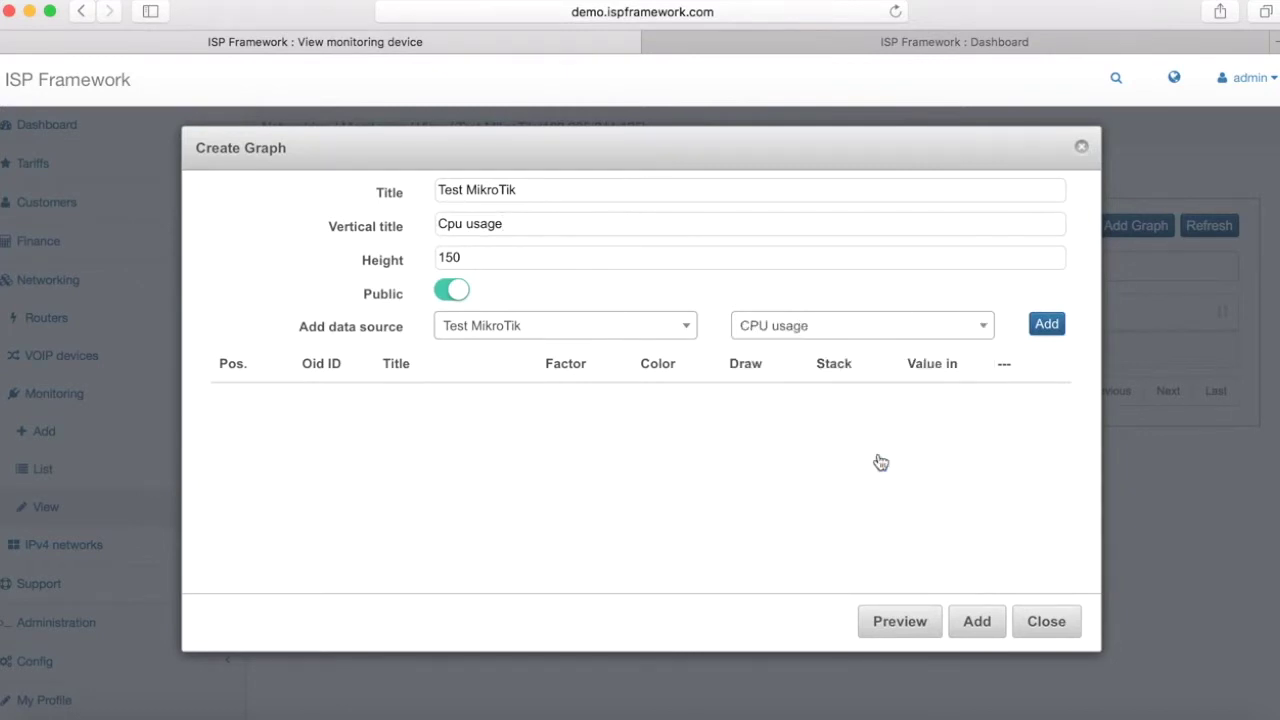
pyautogui.click(1046, 326)
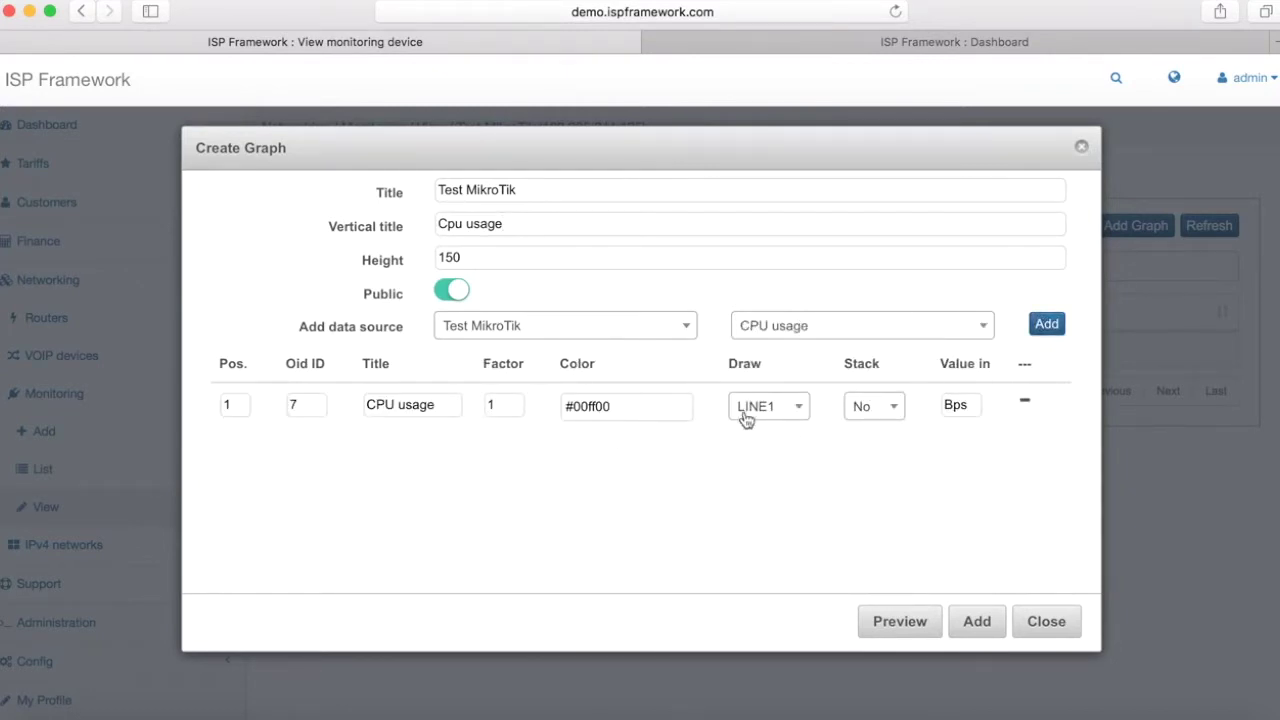
# Step: Set the CPU usage data source to draw as AREA in the green colour #22e870
pyautogui.scroll(-2, 749, 441)
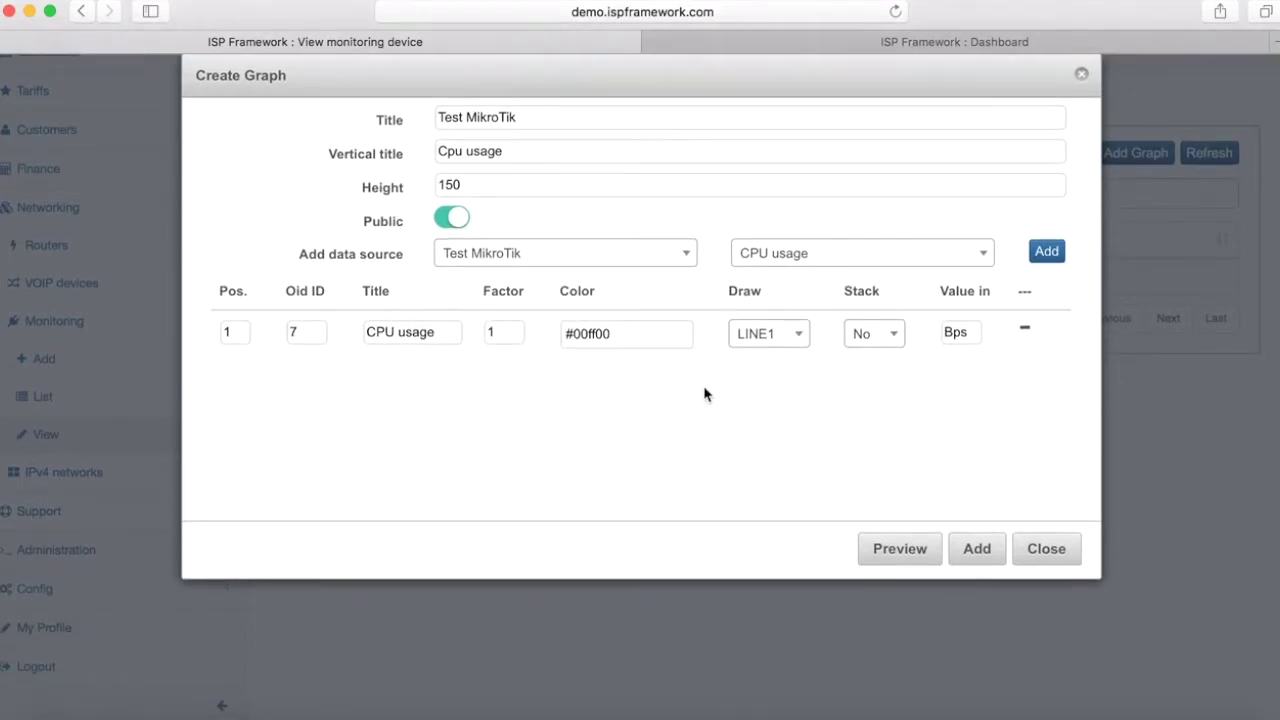
pyautogui.click(770, 340)
pyautogui.click(789, 406)
pyautogui.click(662, 333)
pyautogui.click(680, 417)
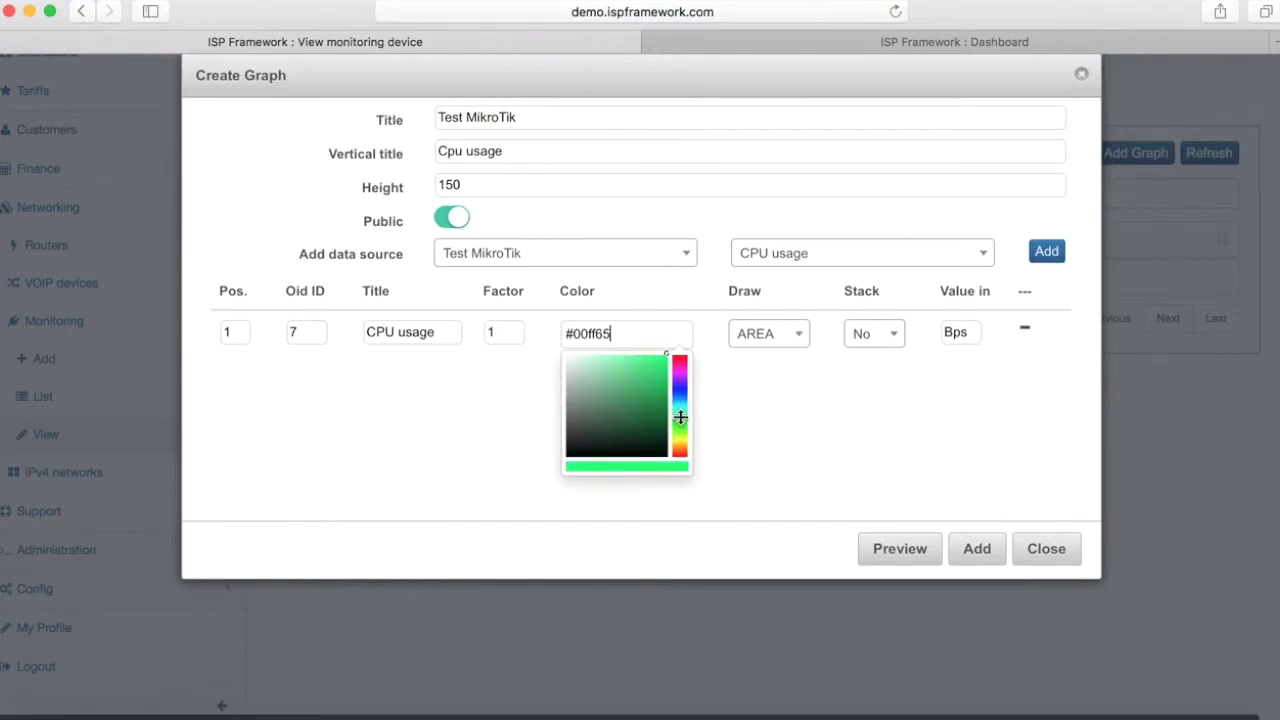
pyautogui.moveTo(650, 375)
pyautogui.mouseDown()
pyautogui.moveTo(634, 363)
pyautogui.moveTo(671, 371)
pyautogui.moveTo(652, 363)
pyautogui.mouseUp()
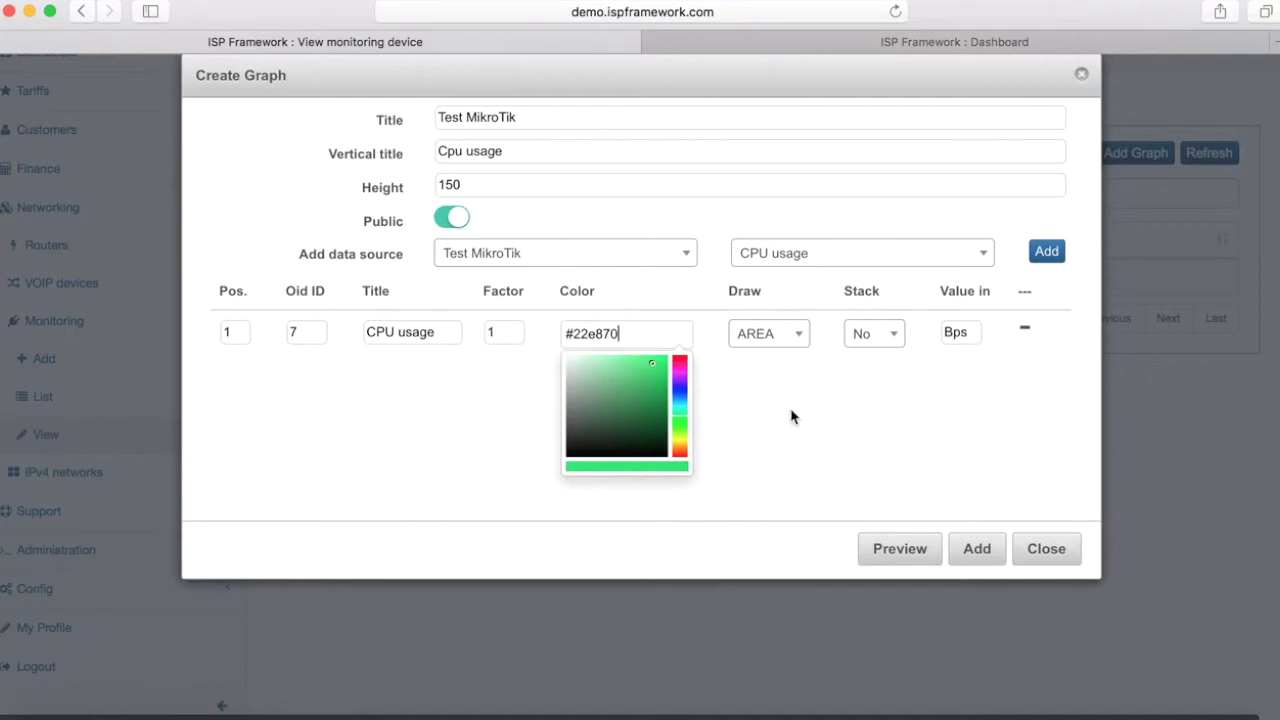
pyautogui.click(791, 416)
# Step: Set the CPU usage data source's value unit to % and its factor to 60
pyautogui.doubleClick(968, 335)
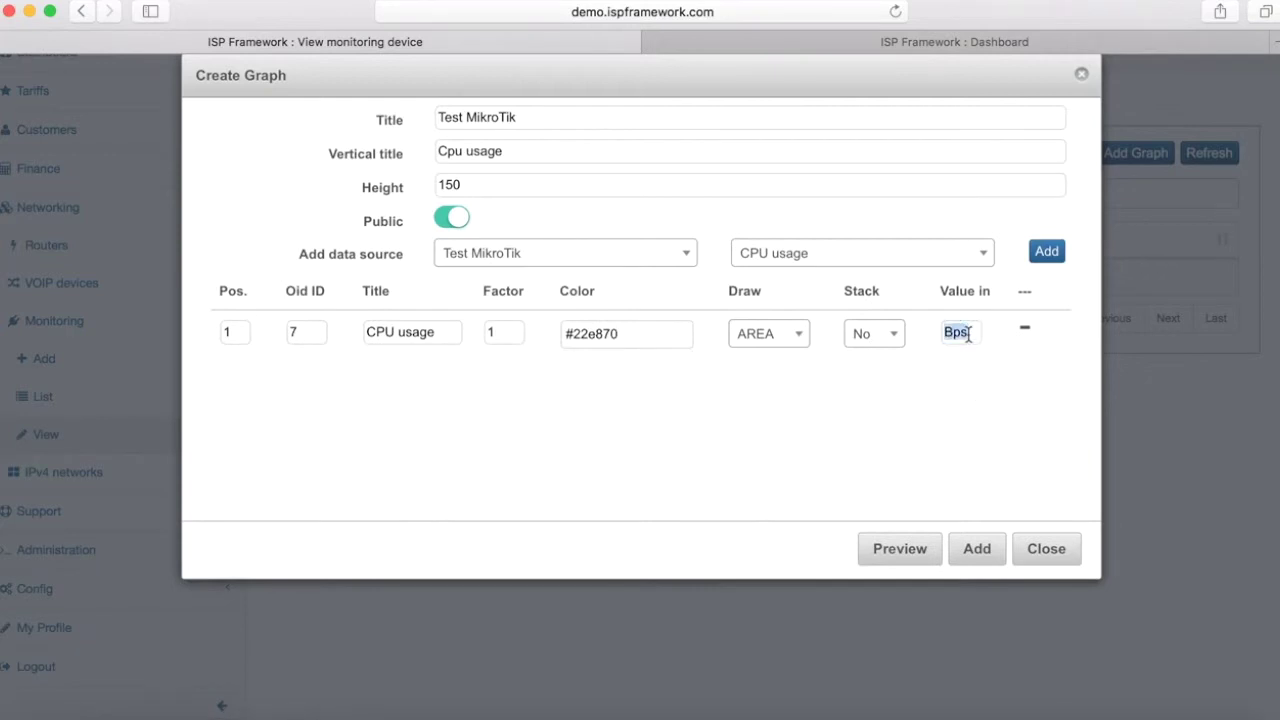
pyautogui.write('%')
pyautogui.write('60')
pyautogui.doubleClick(509, 331)
pyautogui.write('s')
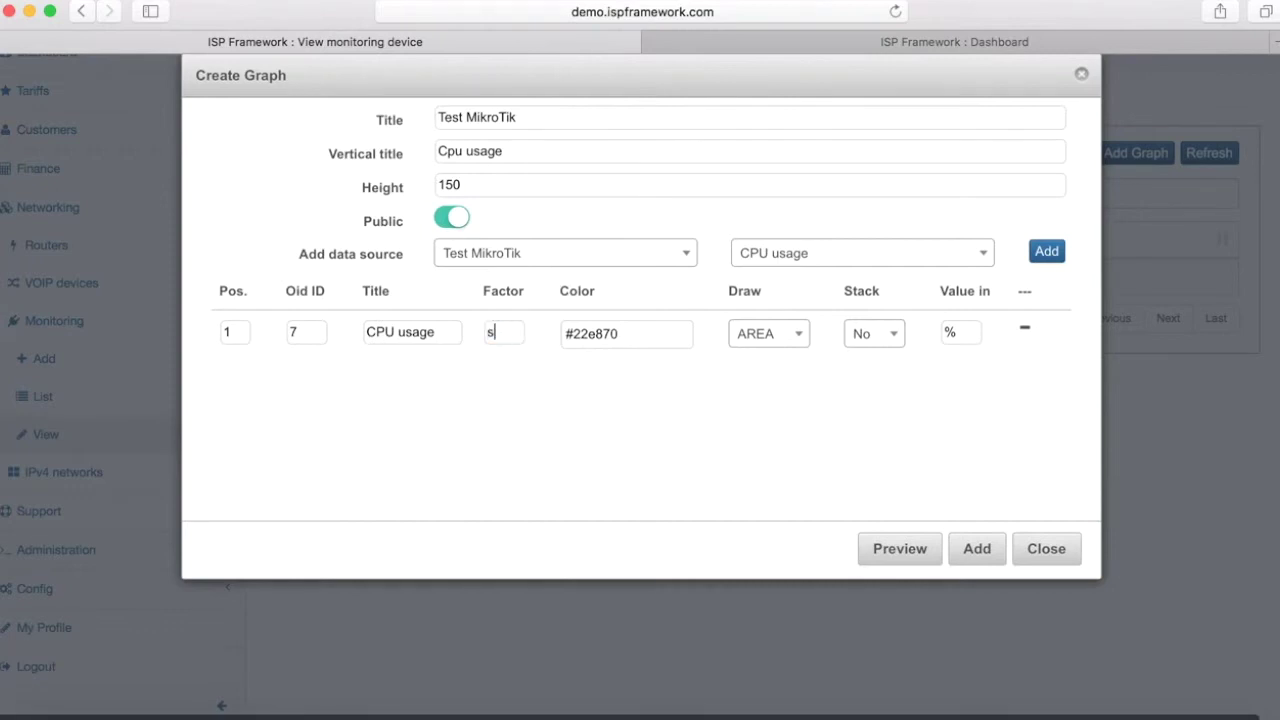
pyautogui.write('ec')
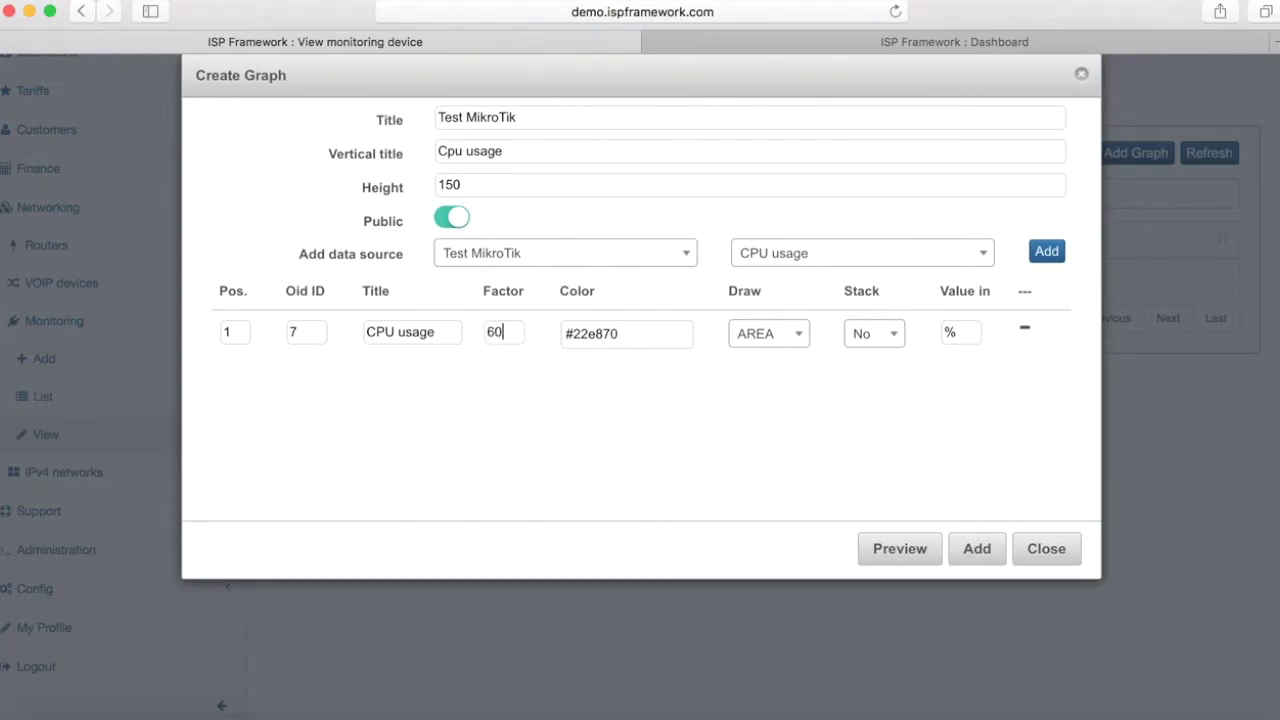
# Step: Preview the Test MikroTik graph and look over the whole rendered chart
pyautogui.click(903, 553)
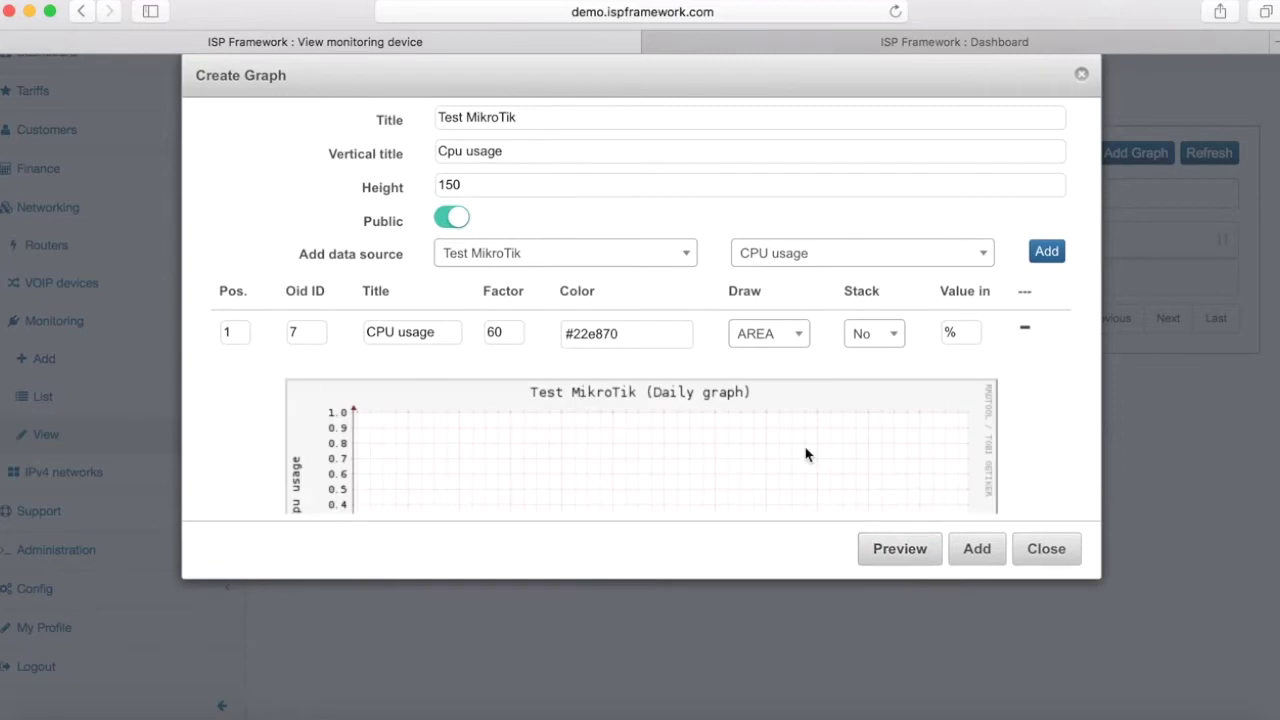
pyautogui.scroll(-1, 806, 454)
pyautogui.scroll(-3, 806, 454)
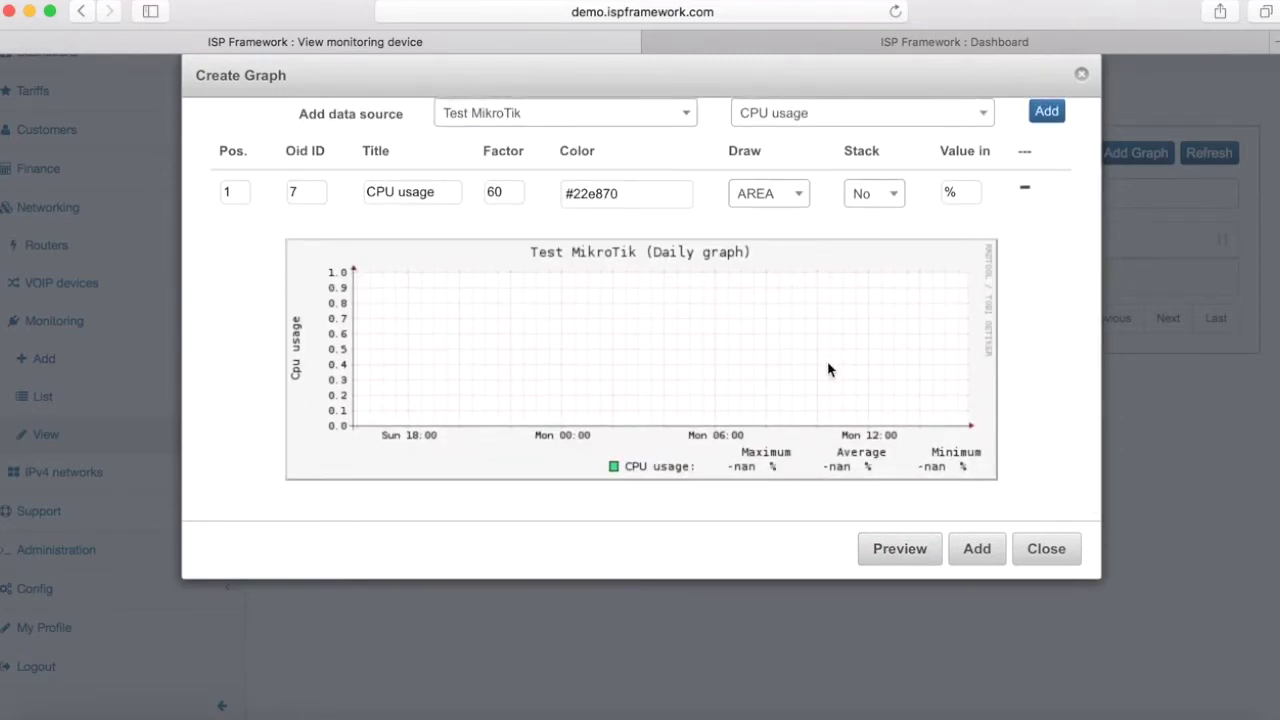
# Step: Add CPU usage as a second data source, set its factor to 60 and save the graph
pyautogui.scroll(2, 828, 370)
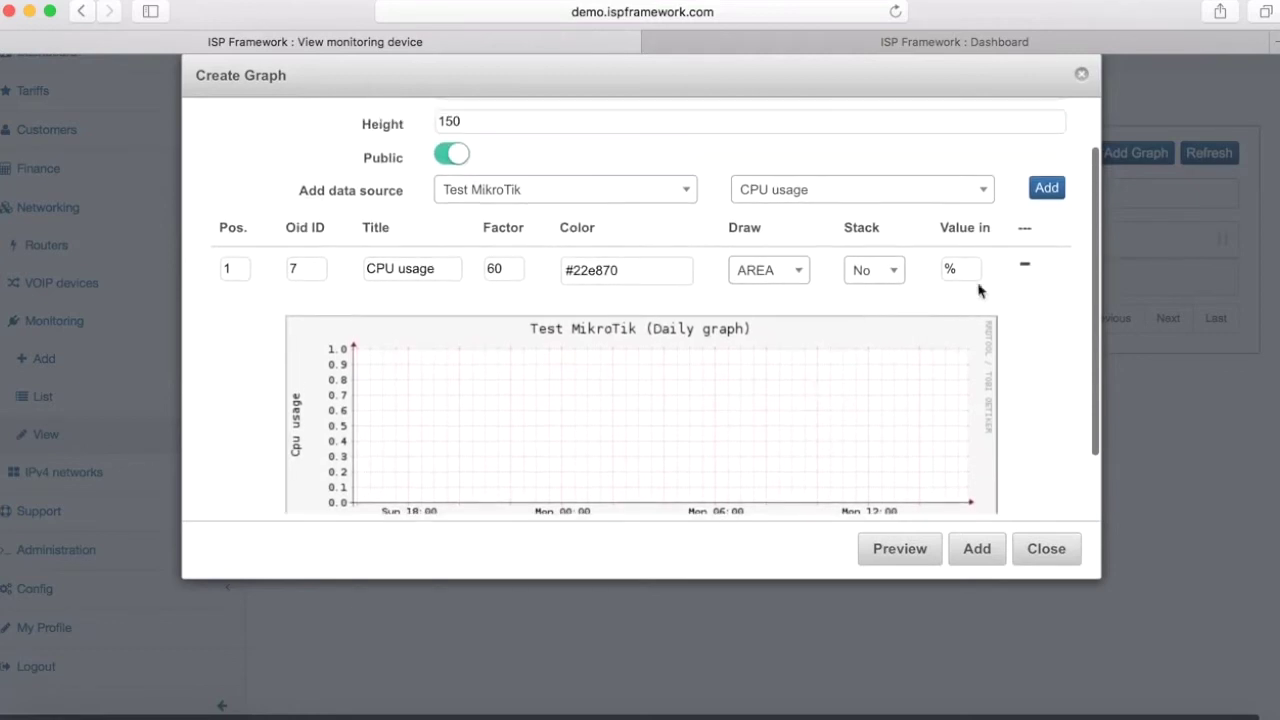
pyautogui.click(1050, 192)
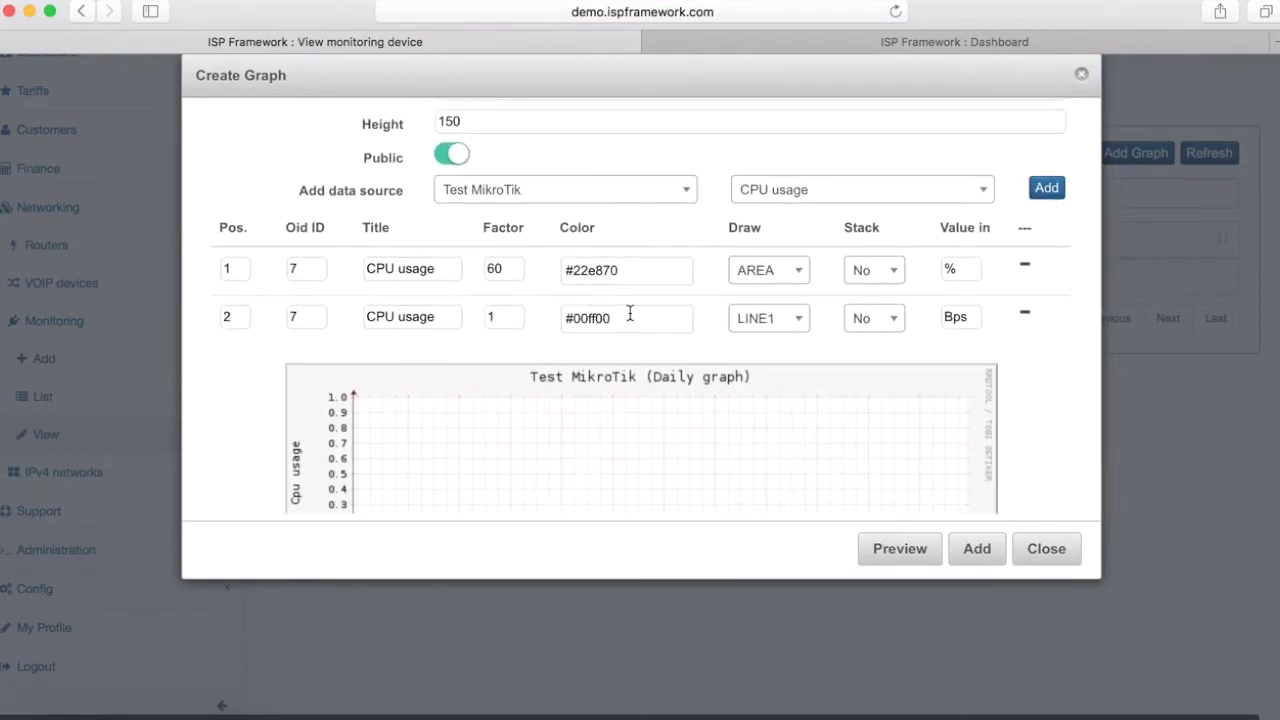
pyautogui.click(517, 483)
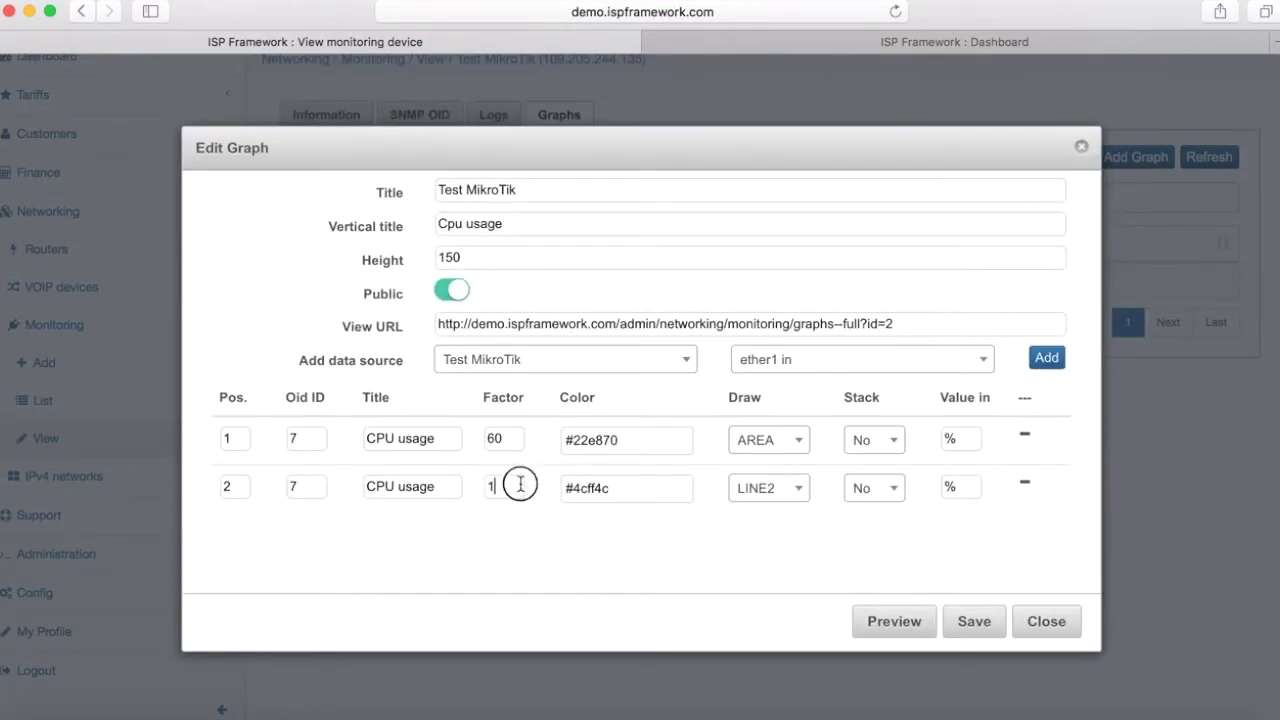
pyautogui.write('60')
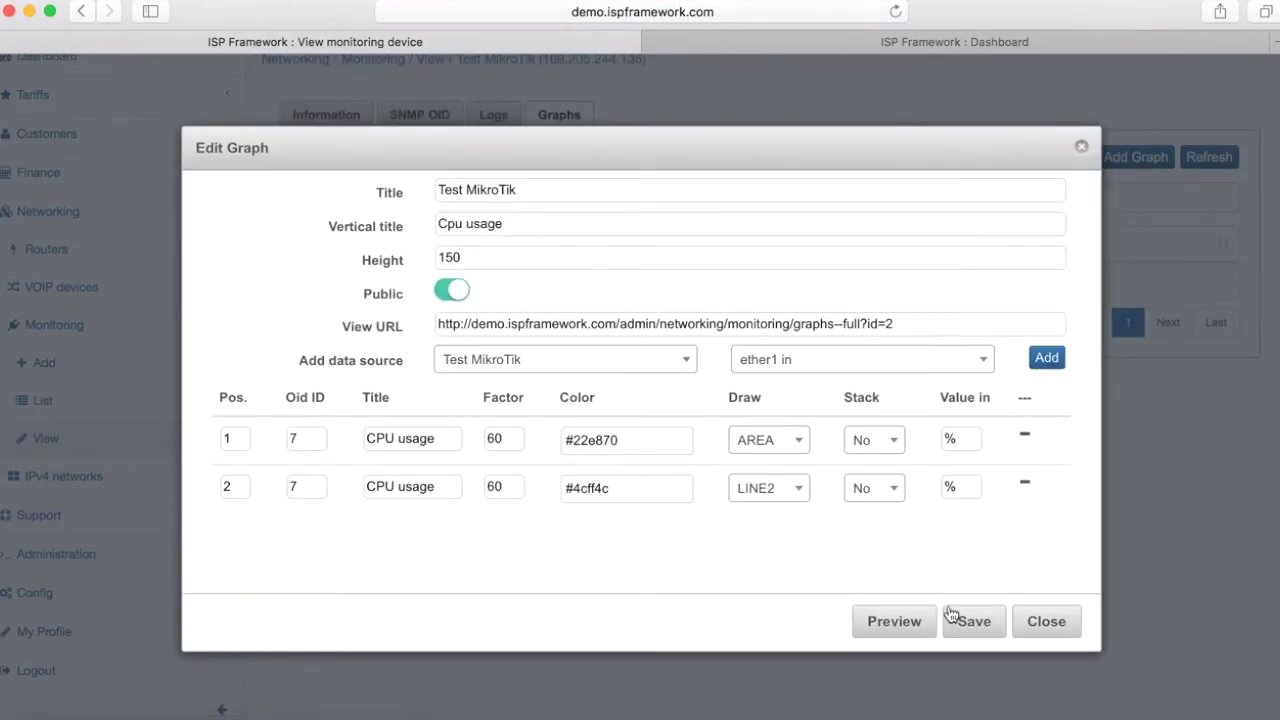
pyautogui.click(970, 621)
# Step: Switch to the other ISP Framework site and open the graphs list of its monitored device Test Mikrotik
pyautogui.hotkey('ctrl', 'Tab')
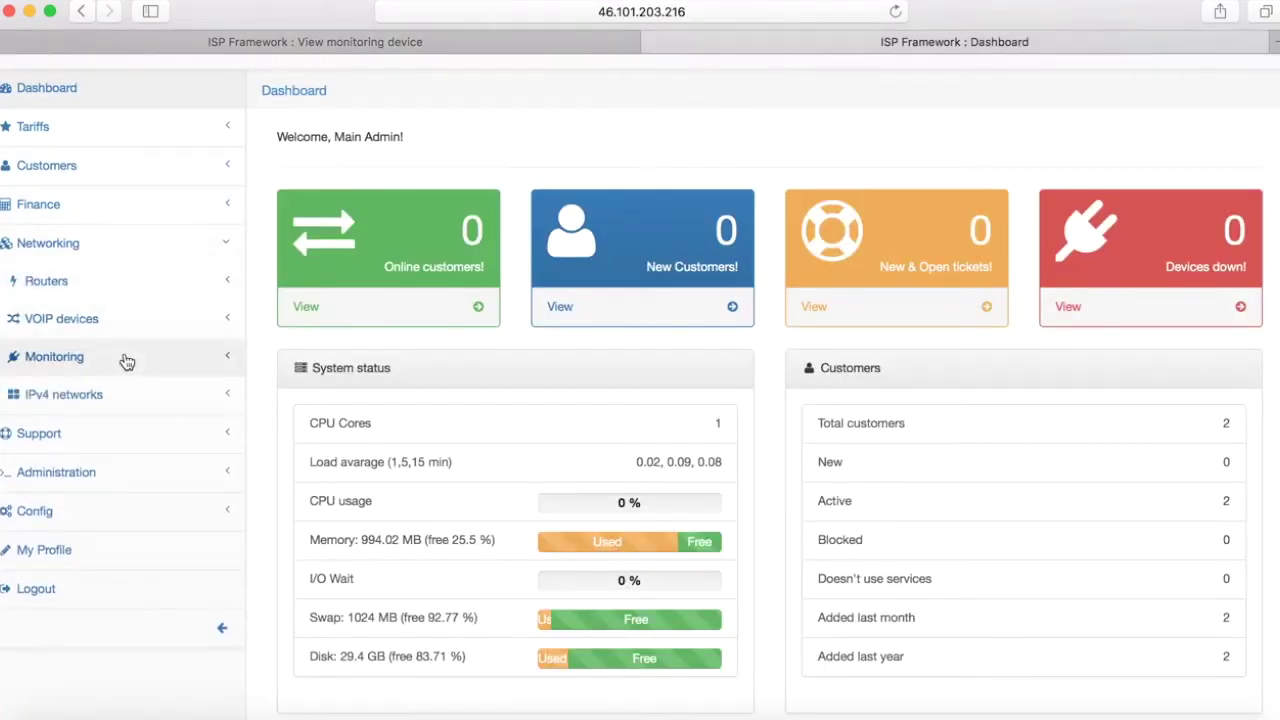
pyautogui.click(127, 358)
pyautogui.click(120, 435)
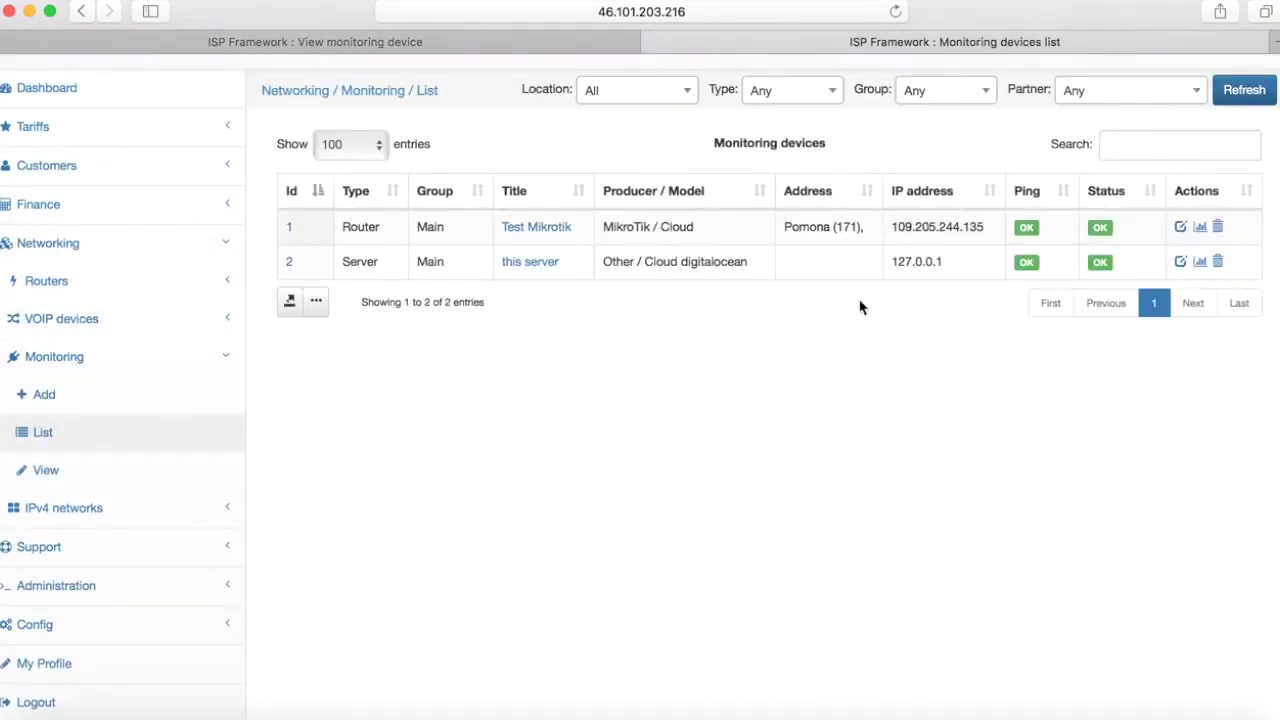
pyautogui.click(1180, 227)
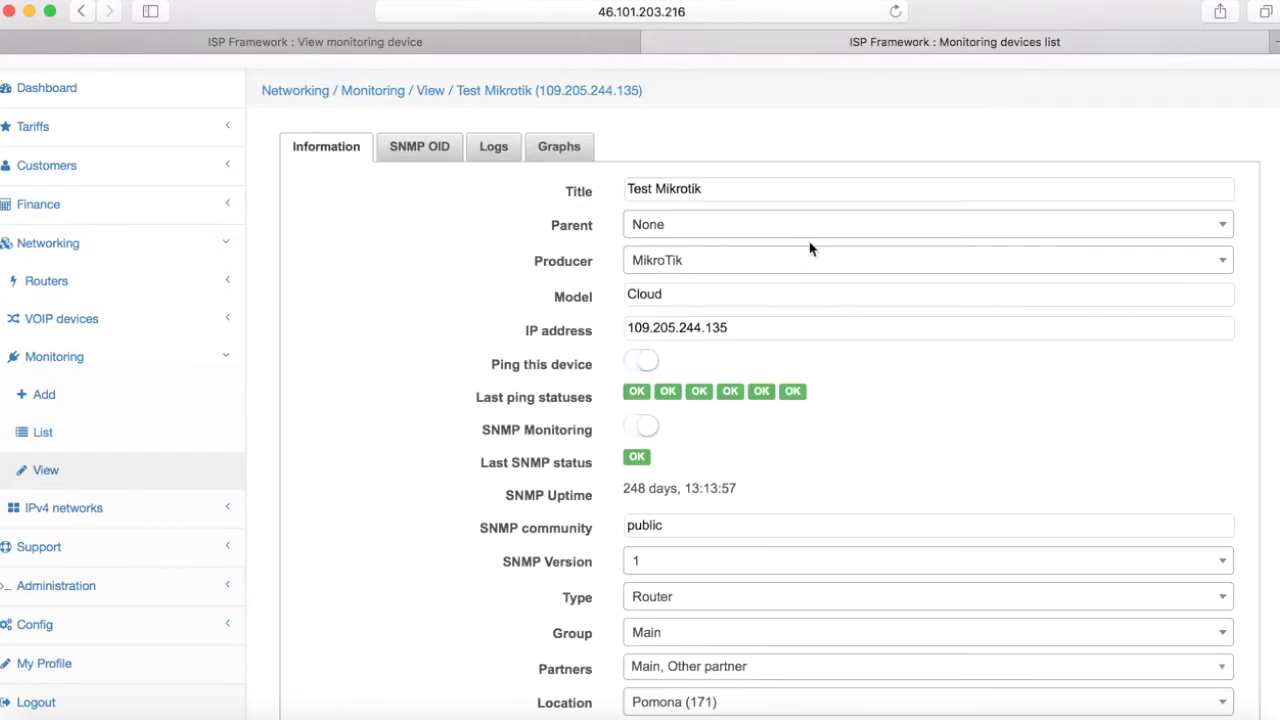
pyautogui.click(556, 147)
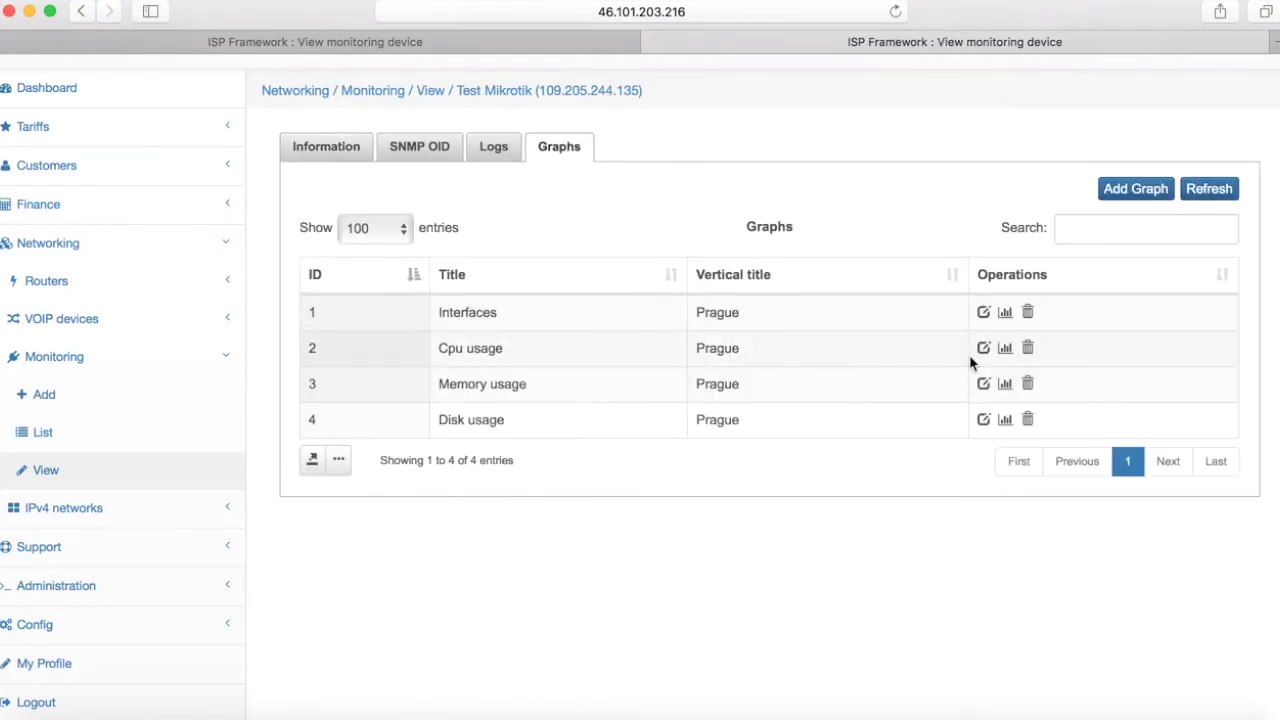
# Step: View the device's Cpu usage graph as an hourly graph and return it to the daily graph
pyautogui.click(1005, 348)
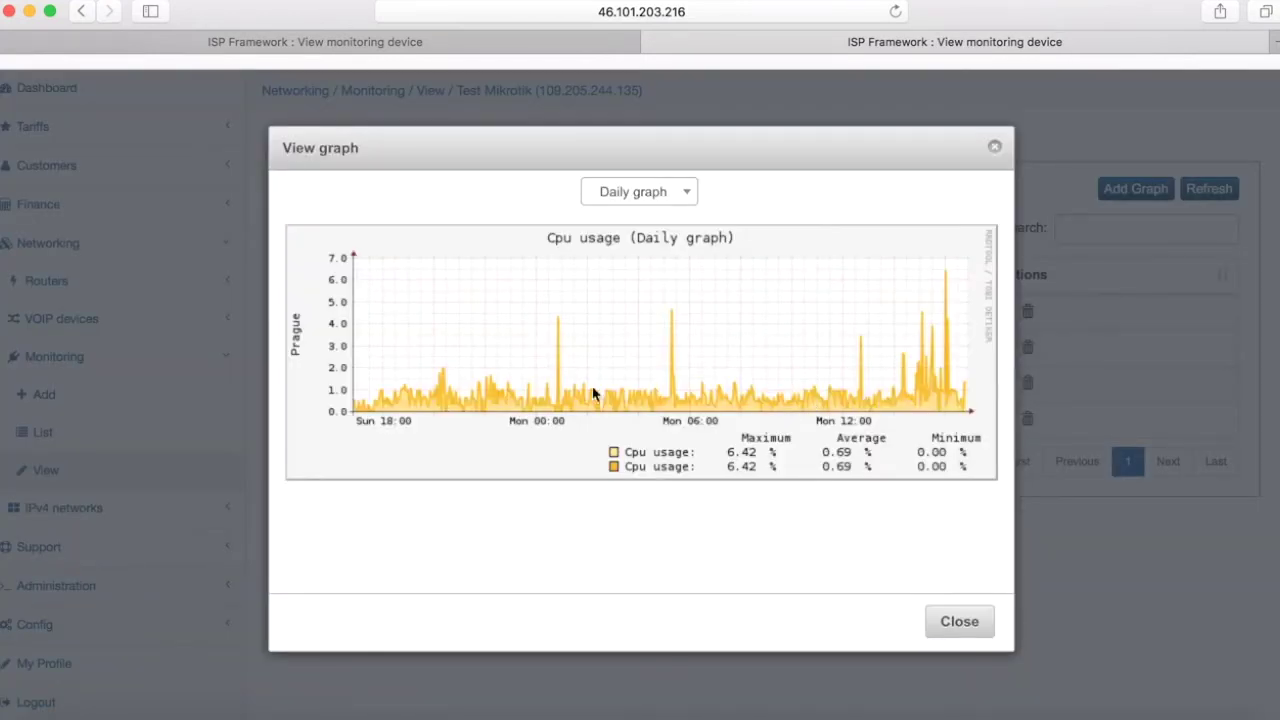
pyautogui.click(655, 195)
pyautogui.click(665, 266)
pyautogui.click(646, 194)
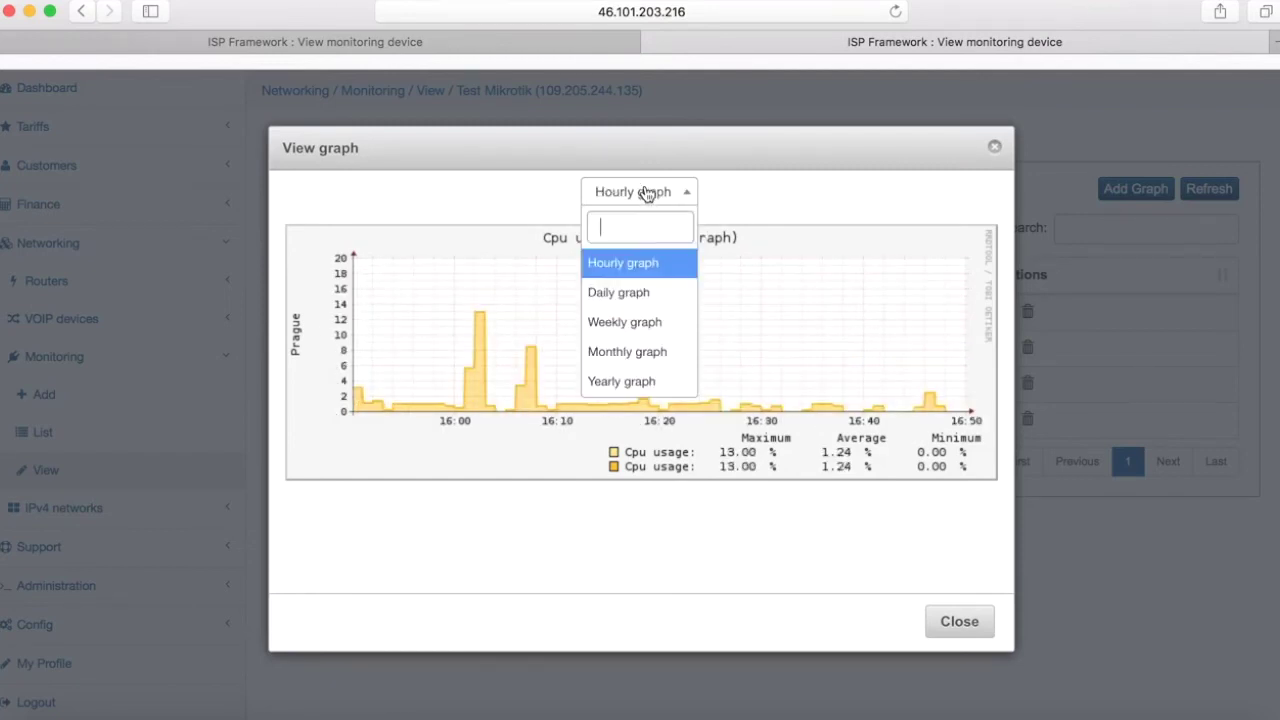
pyautogui.click(634, 289)
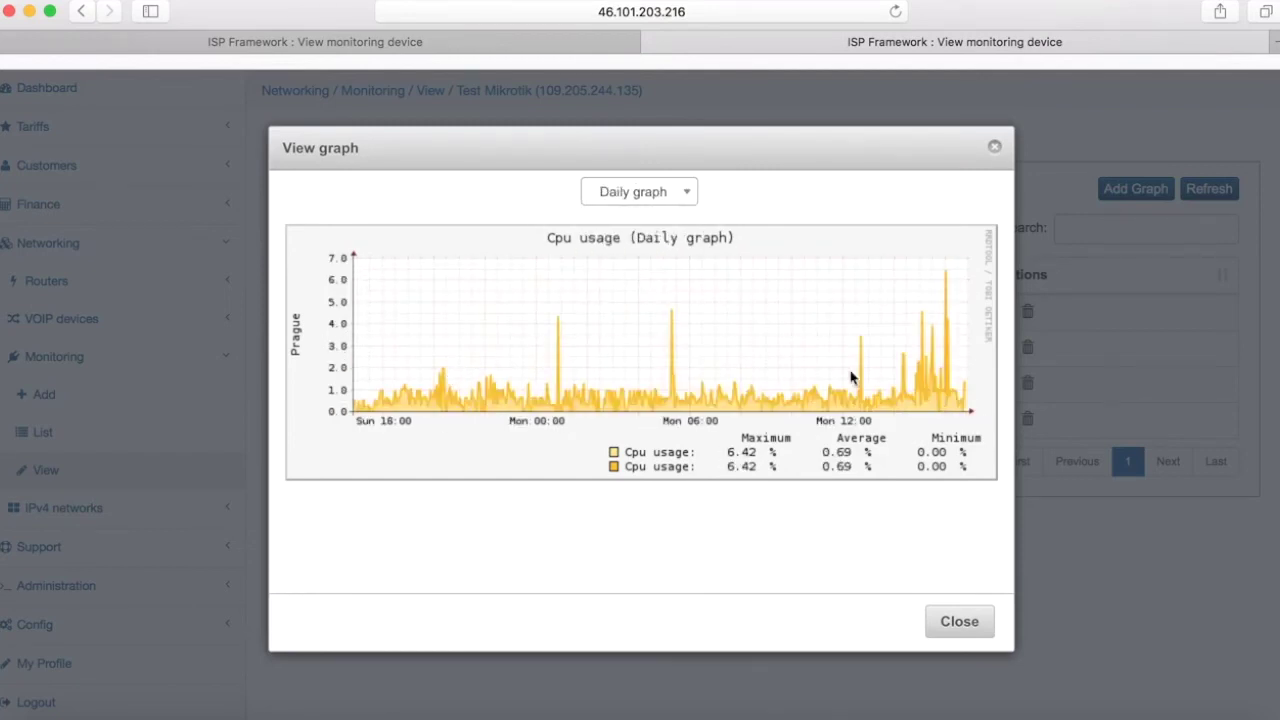